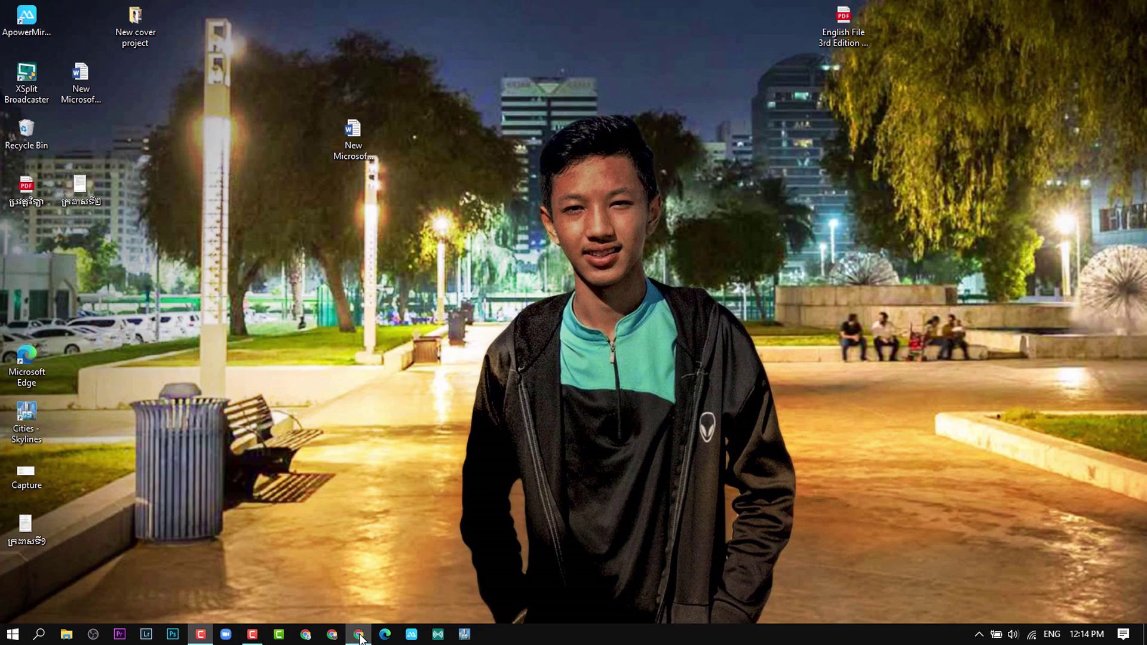
Switch to Google Chrome and search the web for "google classroom".
click(332, 635)
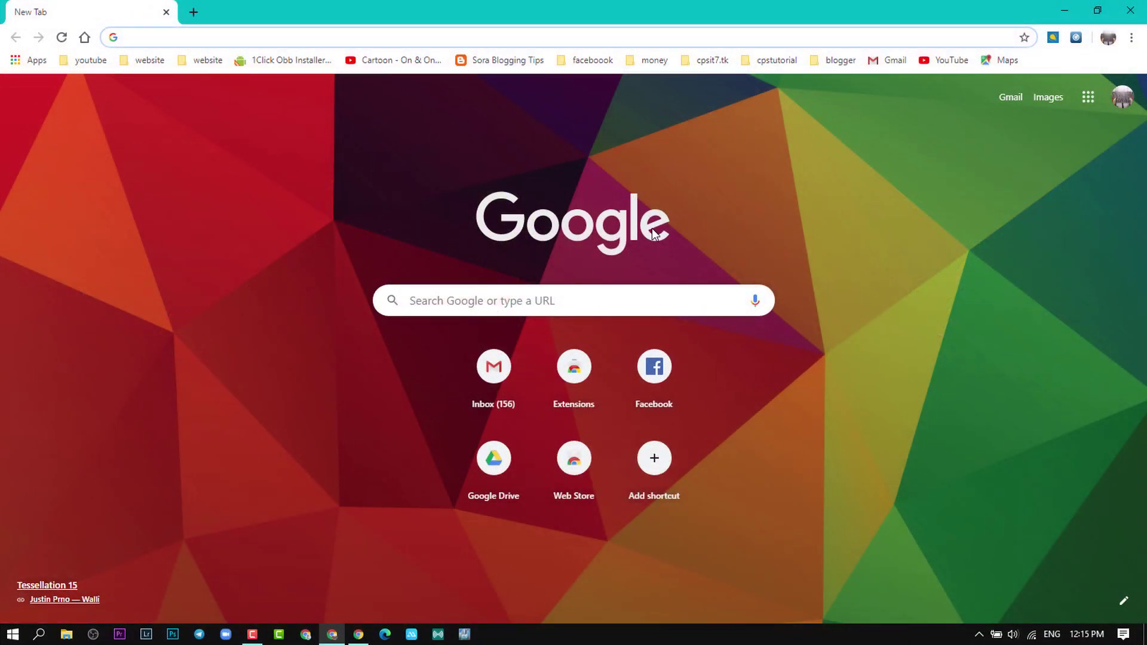
click(277, 38)
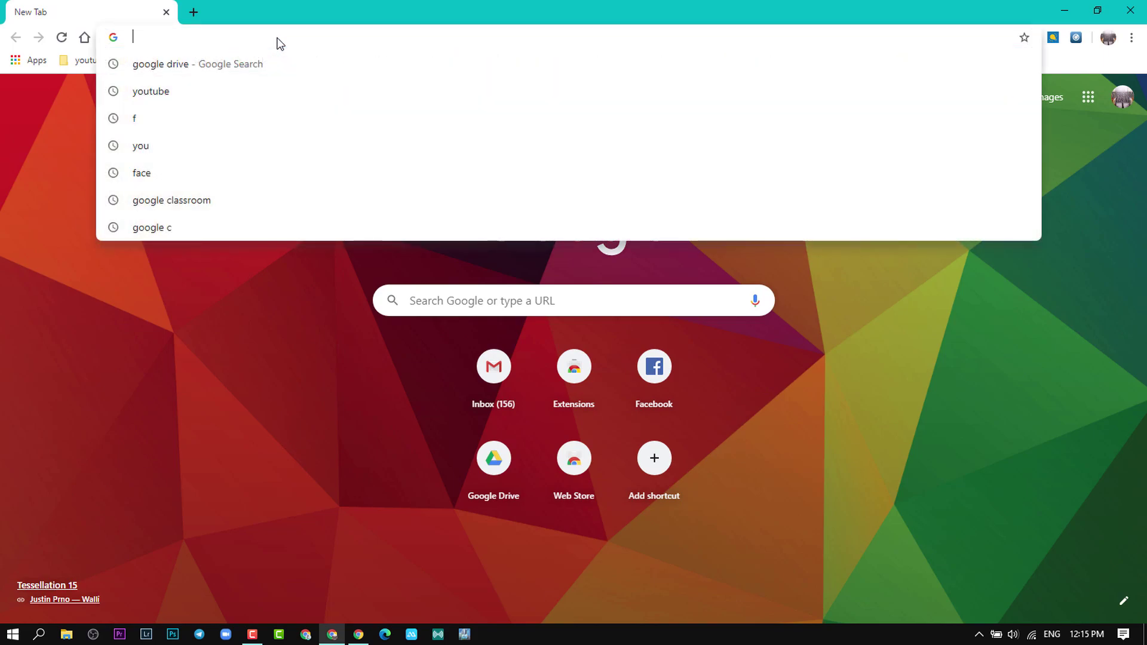
text(g)
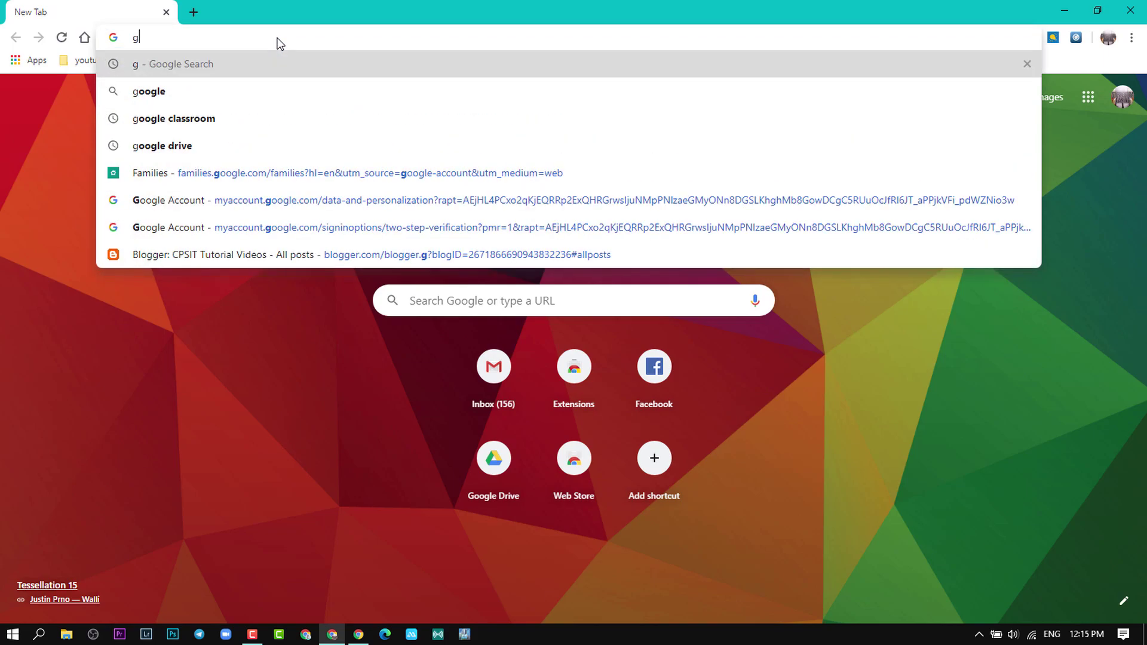
text(oogle cla)
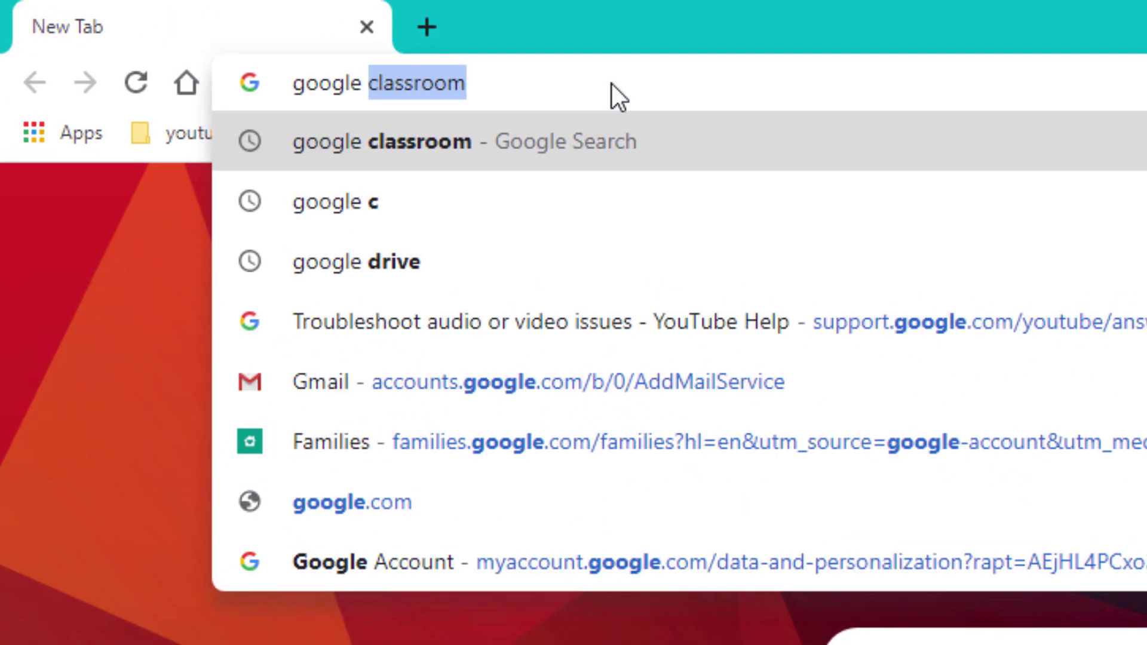
text(ss)
key(Return)
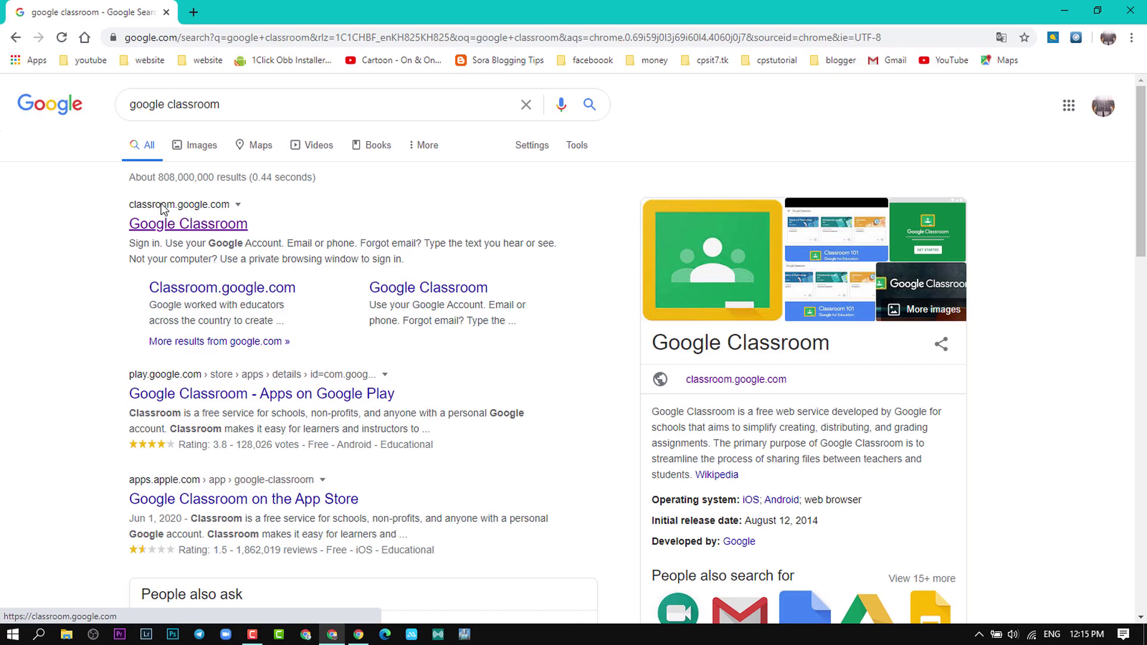
click(231, 222)
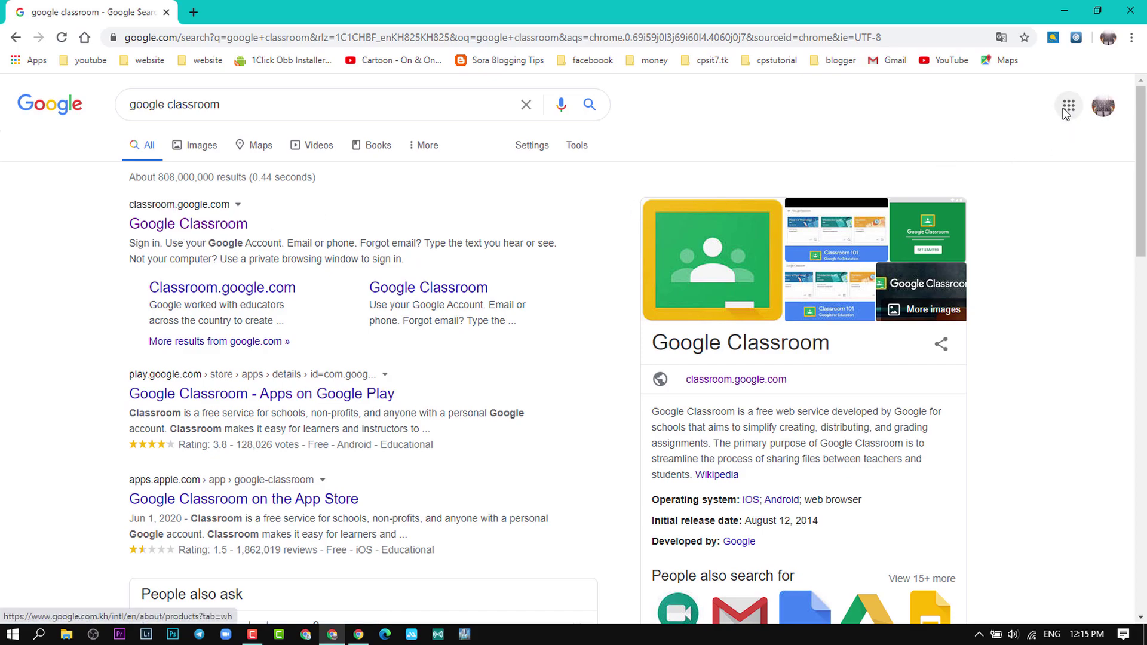
Open a new browser tab and look through its list of Google apps.
key(ctrl+t)
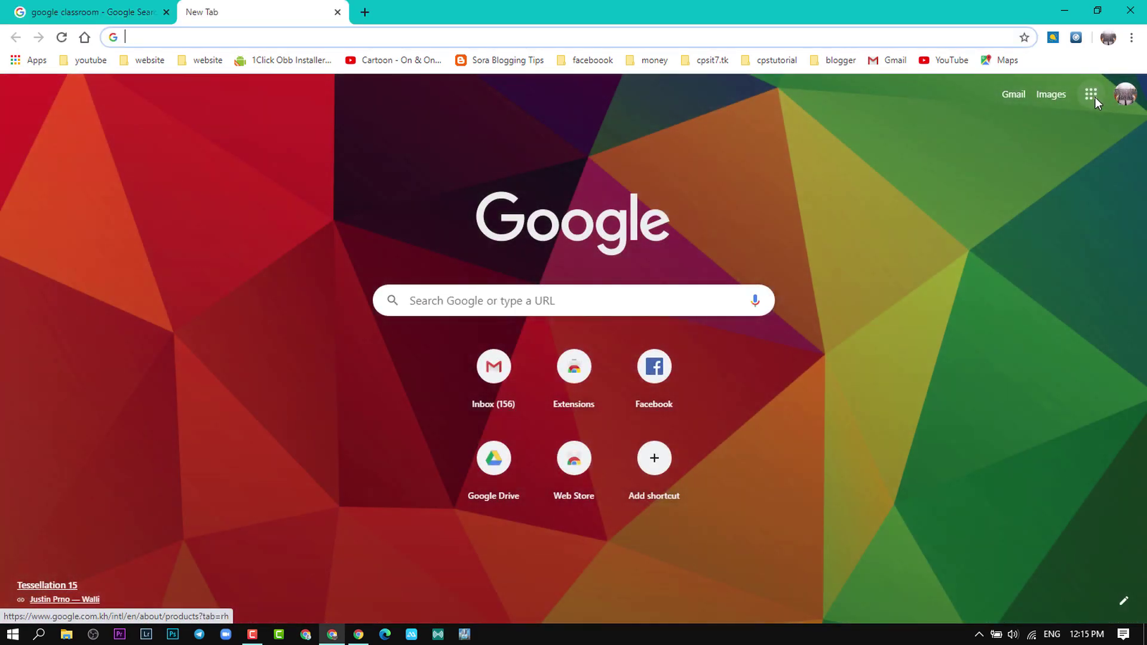
click(1094, 95)
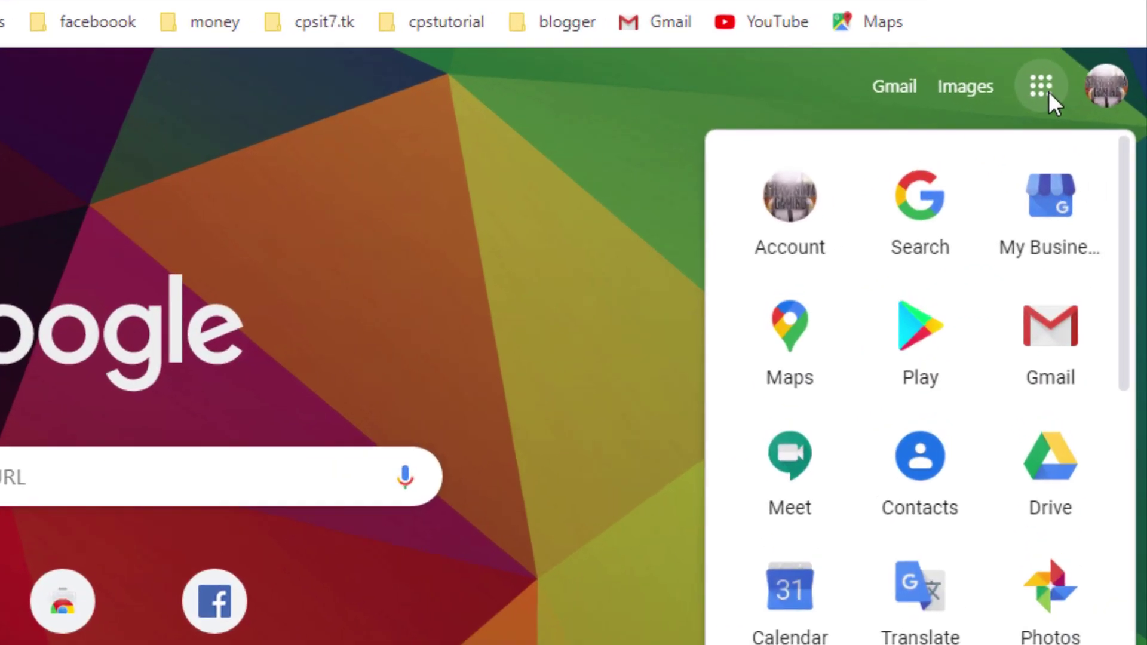
scroll(941, 544, down, 5)
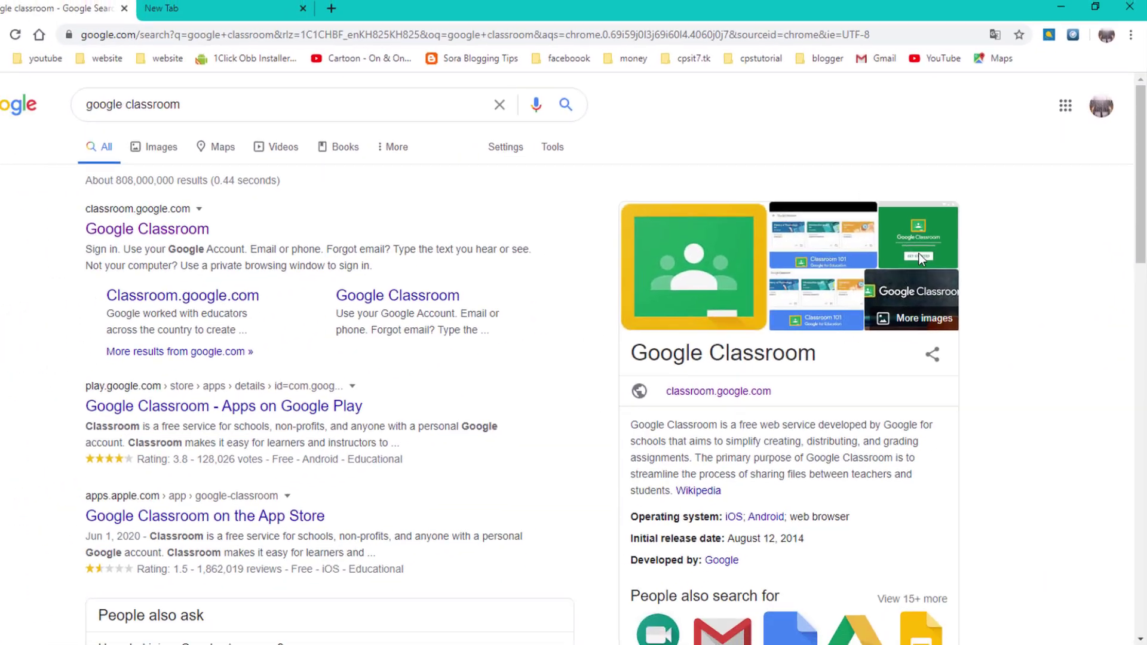
Open Google Classroom from the Google apps list on the search results page.
click(1066, 105)
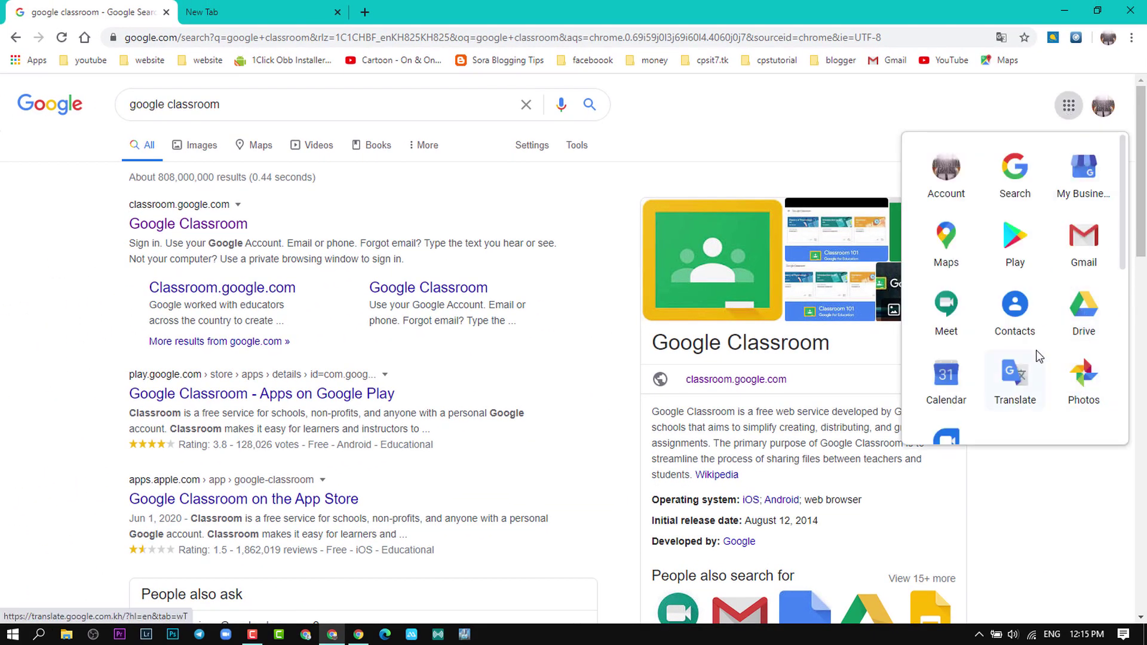
scroll(1089, 247, down, 5)
click(1084, 275)
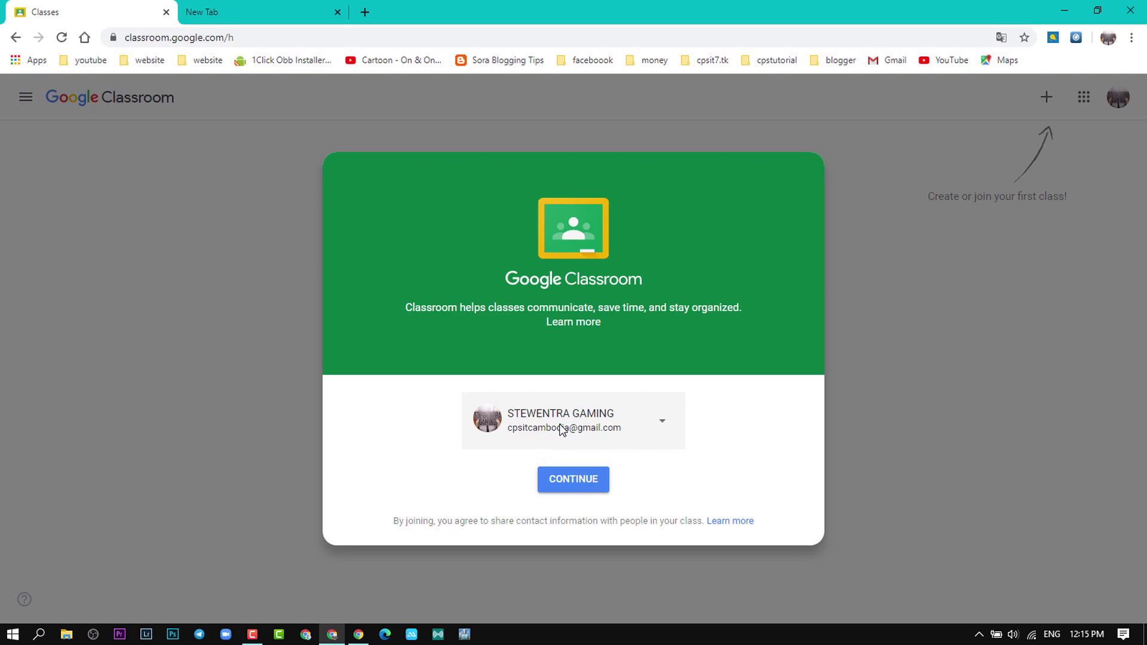
Choose the existing Google account for Classroom and continue with it.
click(662, 422)
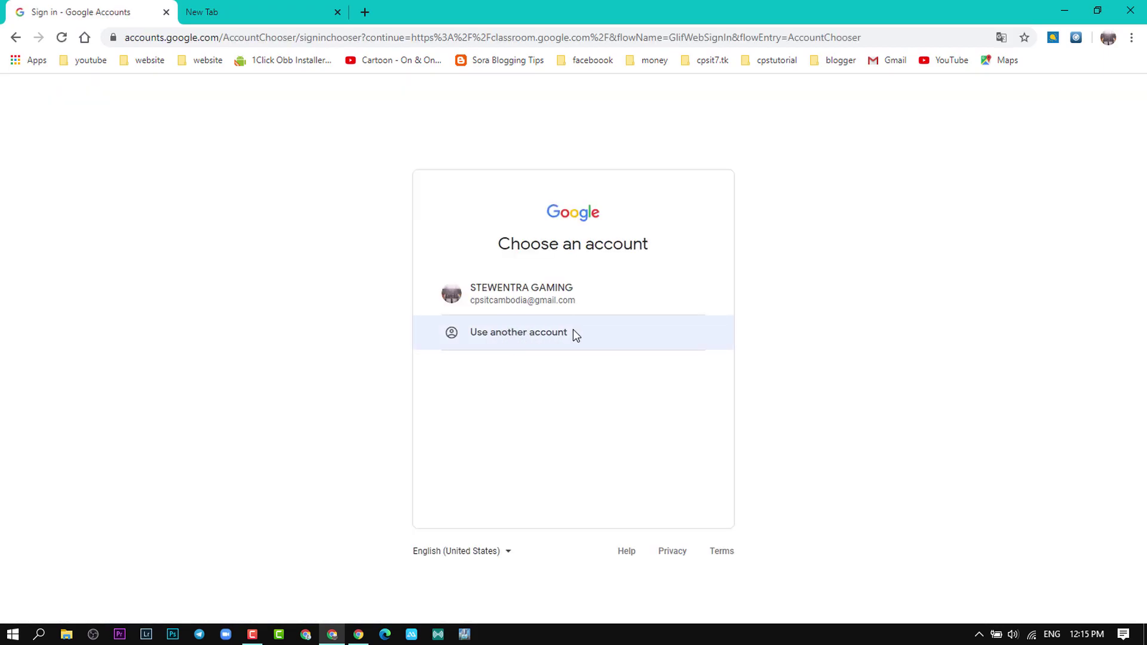
click(504, 306)
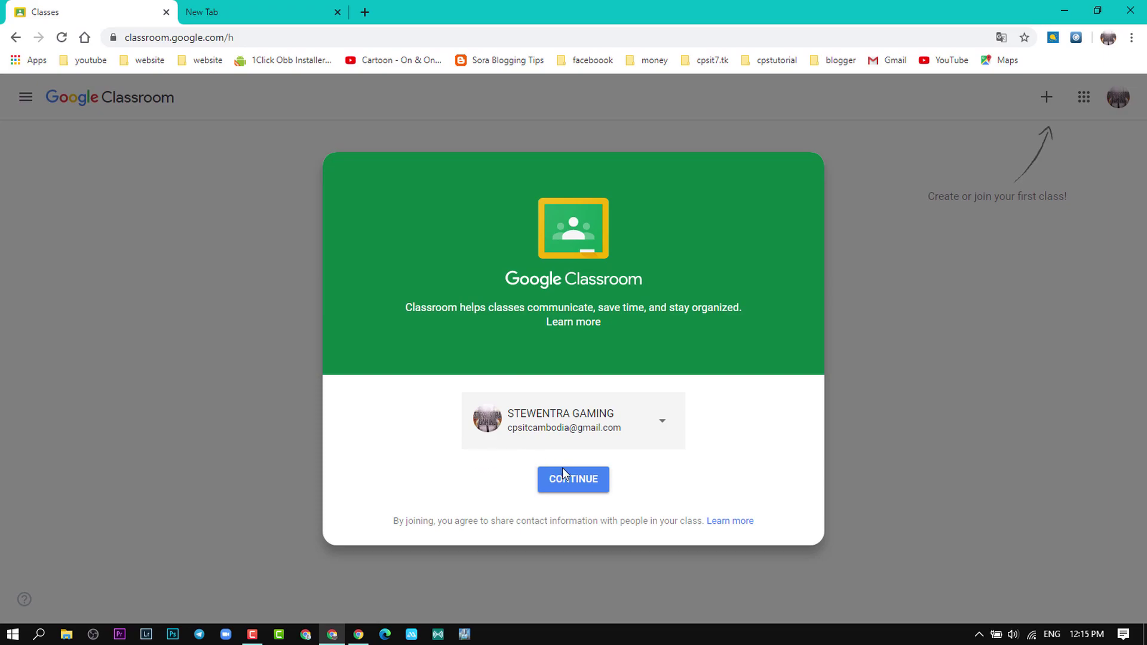
click(573, 483)
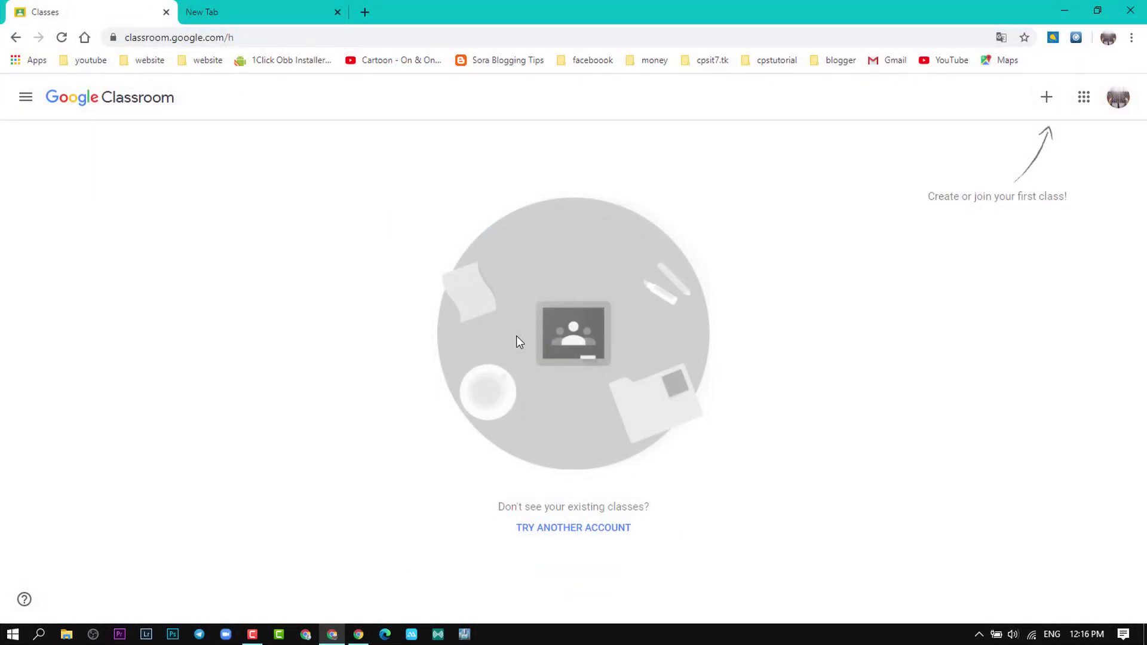
Start creating a class and accept the notice about not using Classroom at a school with students.
click(1050, 98)
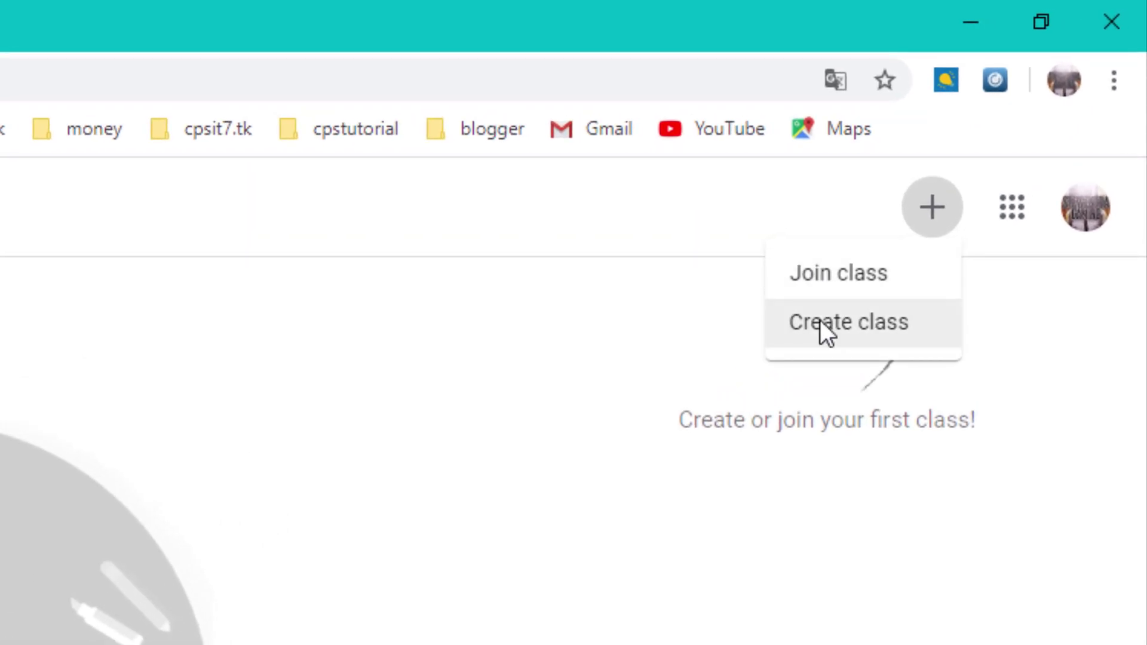
click(819, 320)
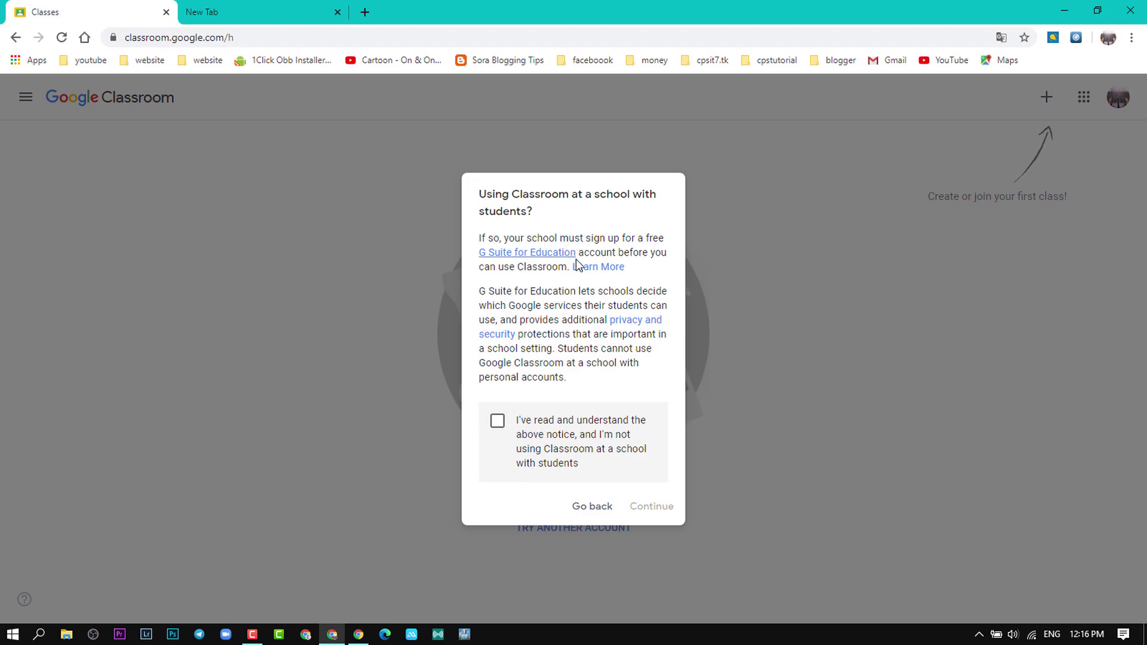
click(497, 421)
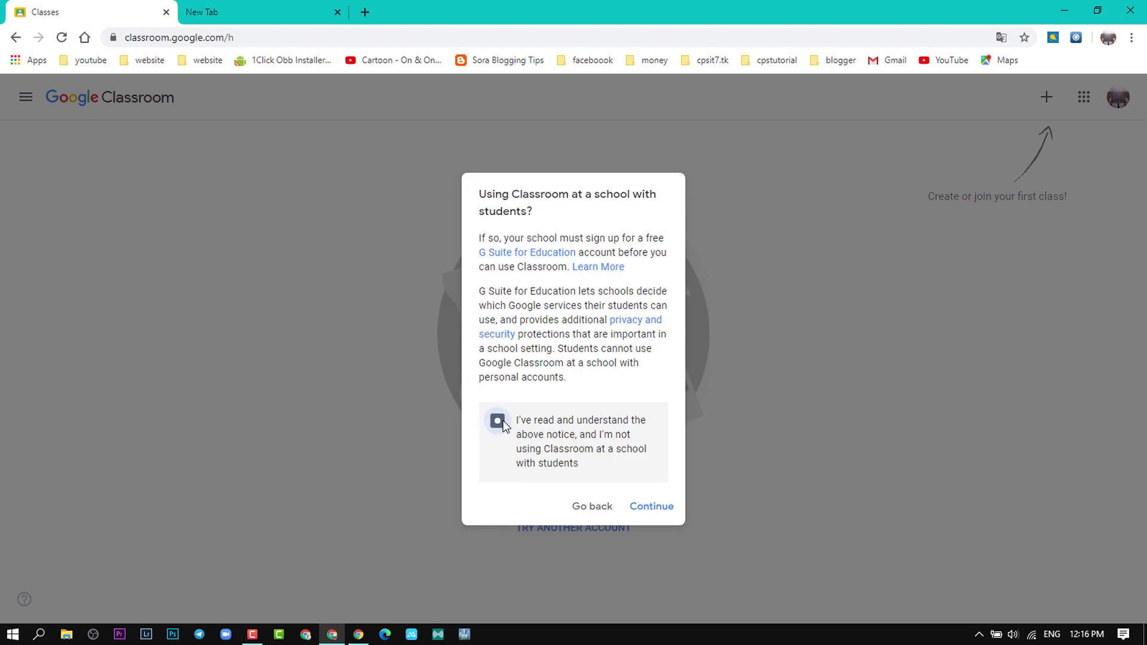
click(655, 507)
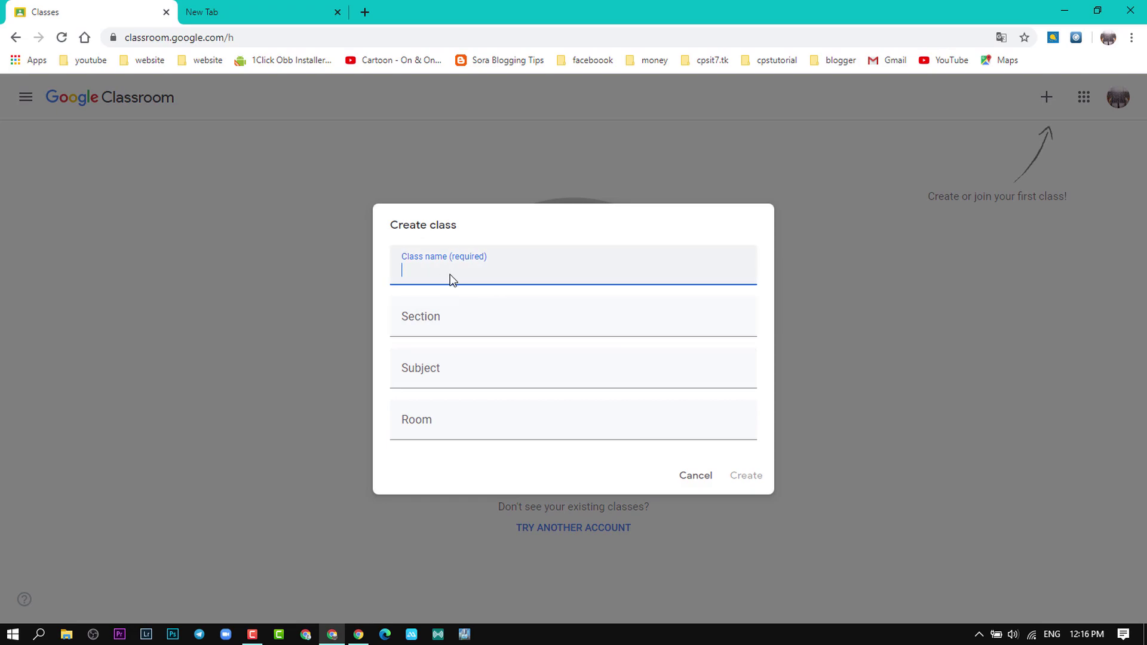
Enter "ថ្នាក់កុំព្យូទ័រ" as the class name.
text(ও)
key(BackSpace)
text(ঢাক)
text(ក)
text(ំញ)
text(ទ័)
text(រ)
Leave the section empty, set the subject to "Computer" and the room to 1.
click(447, 328)
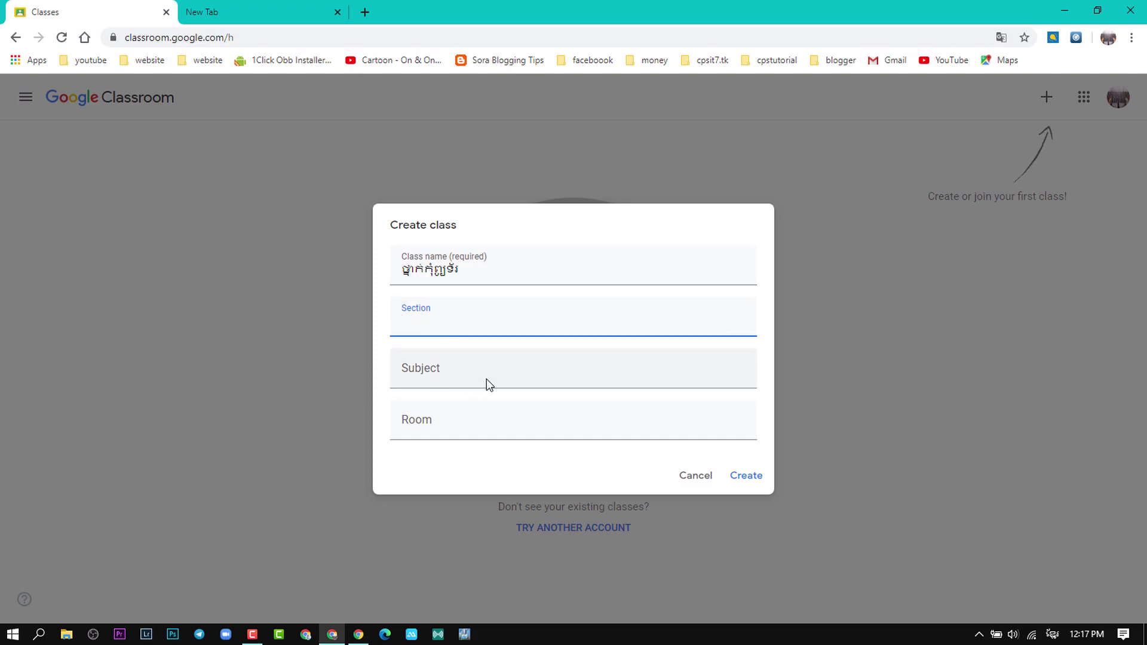
click(442, 369)
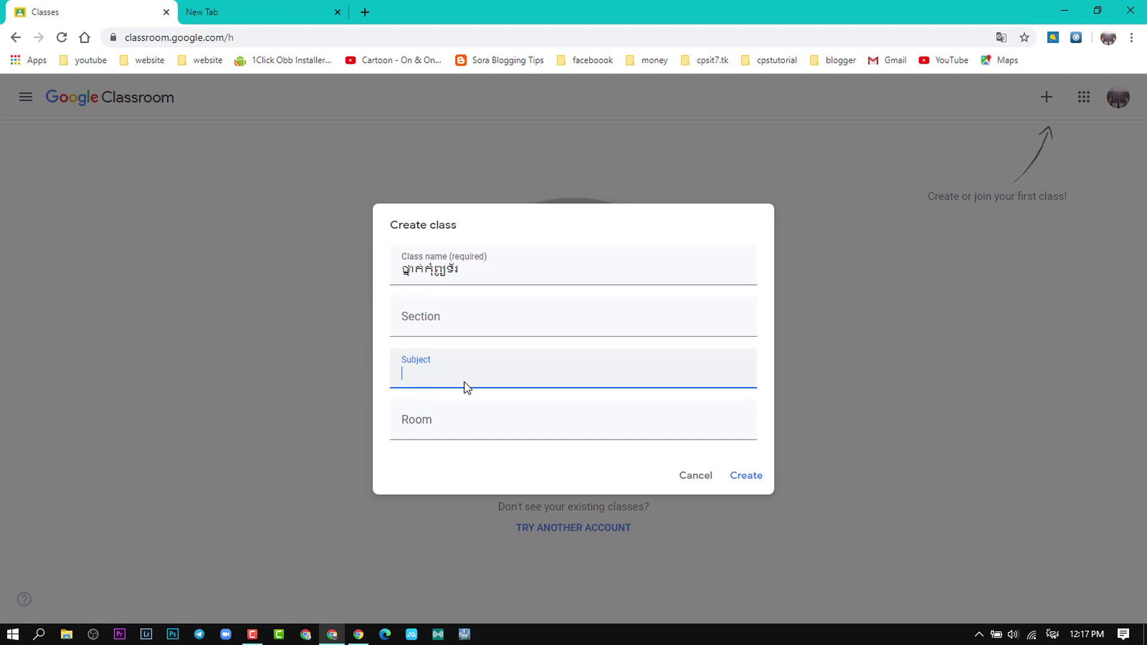
key(alt+shift)
text(Computer)
click(448, 428)
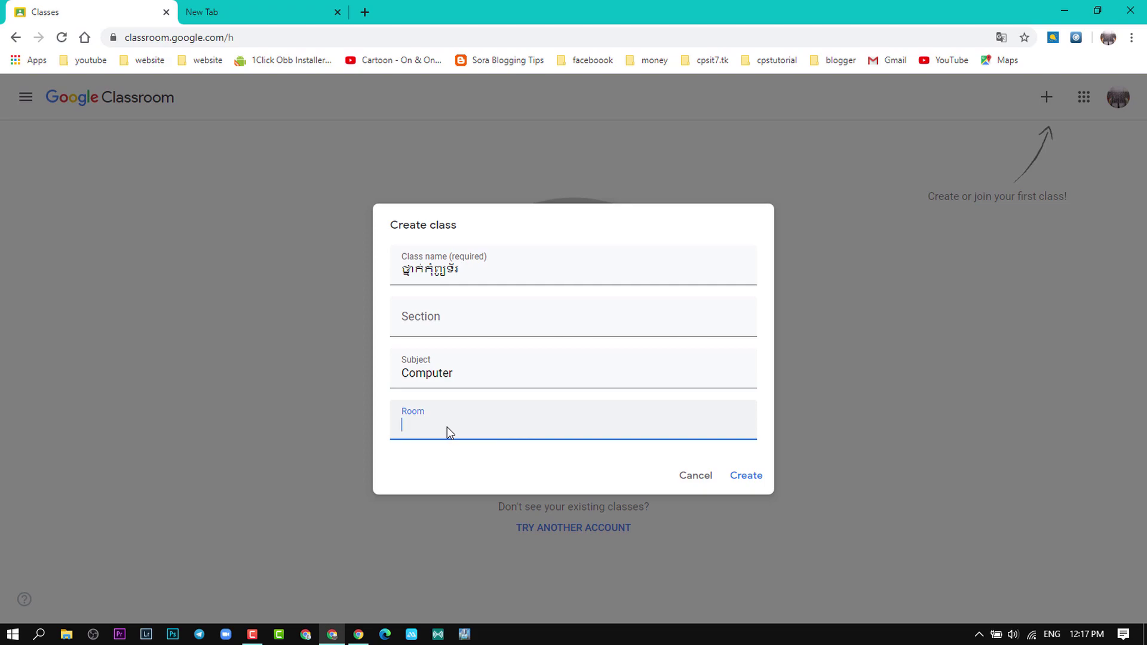
text(1)
Create the class and dismiss the What's new in Classroom notice.
click(747, 476)
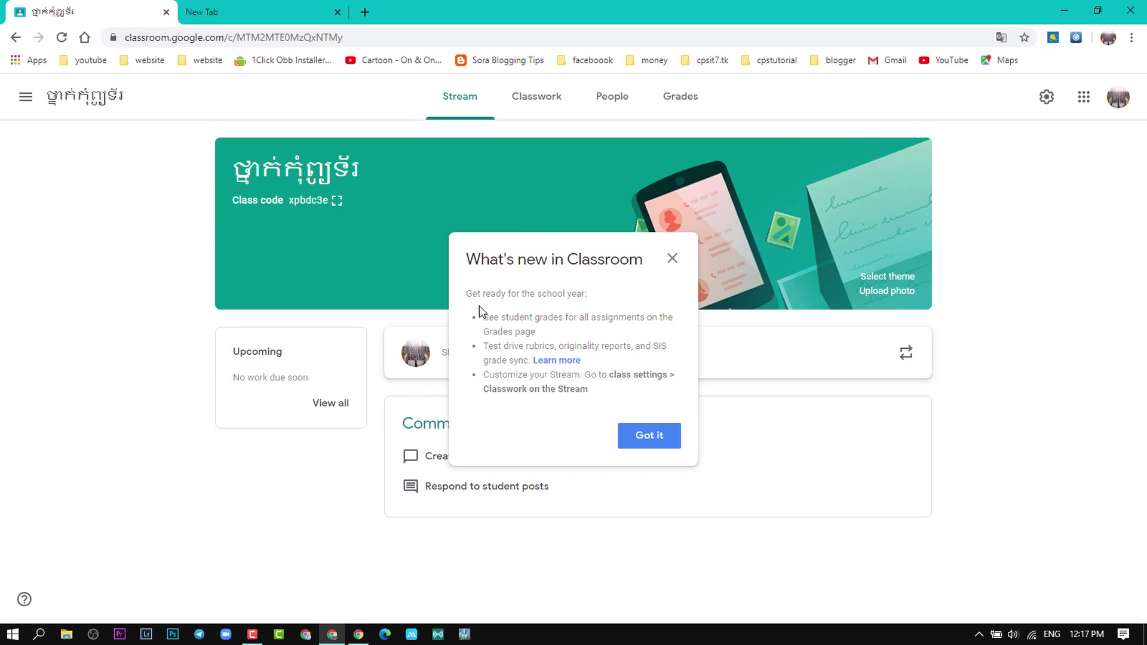
click(667, 430)
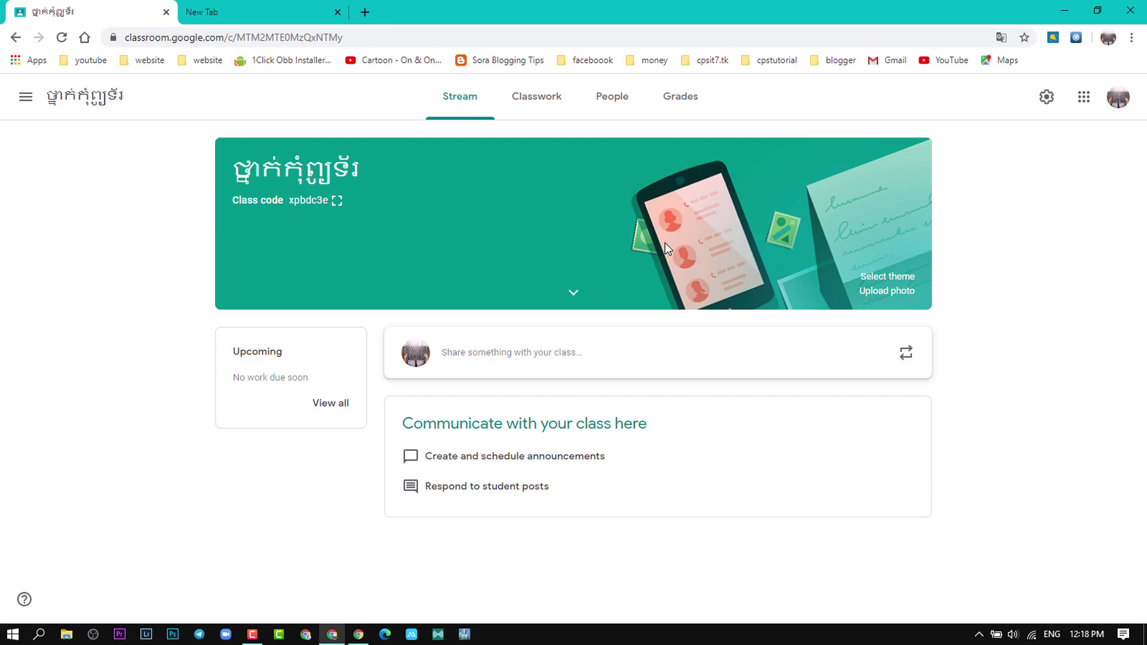
double_click(293, 170)
click(306, 241)
Start a post in the class stream and check its student audience options, keeping All students.
click(505, 353)
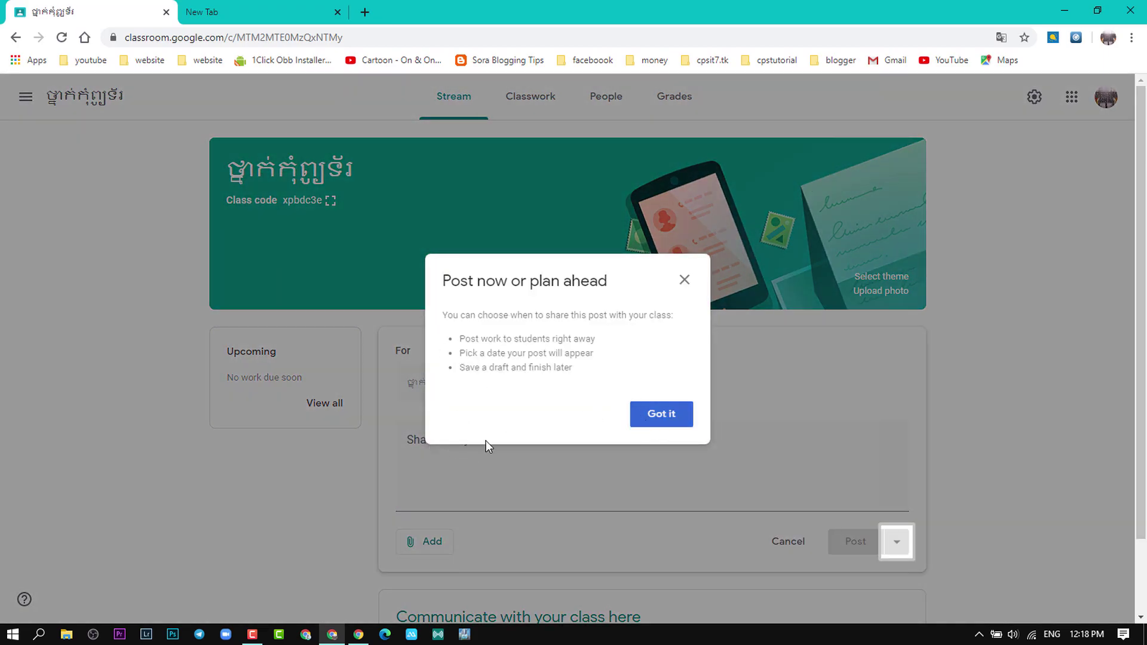
click(657, 420)
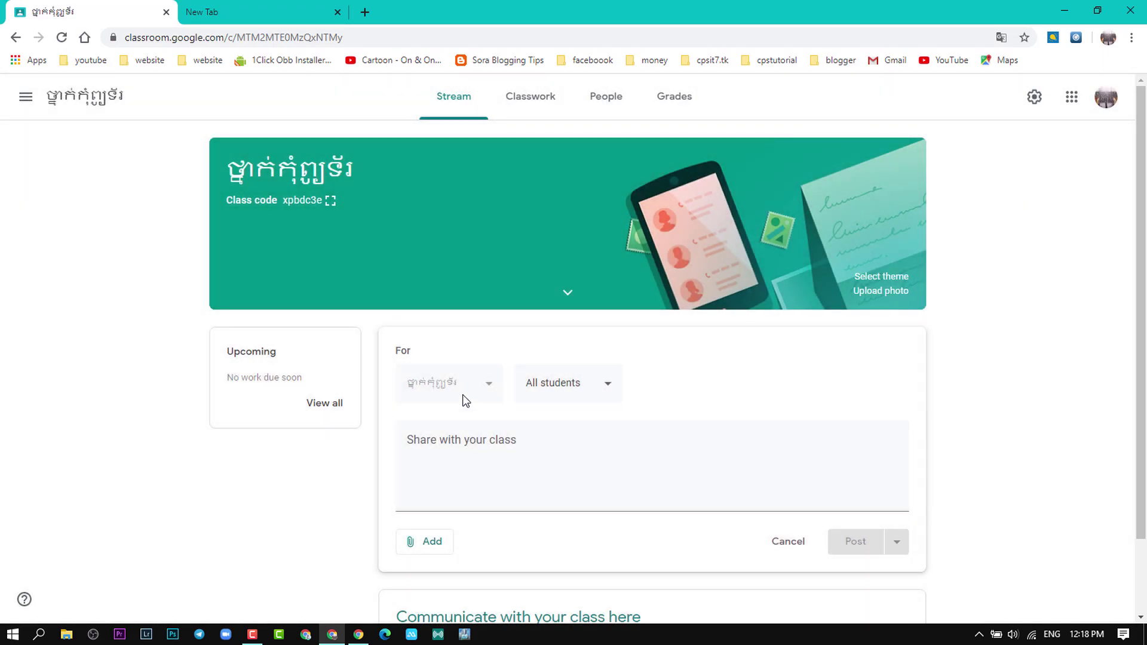
click(538, 383)
click(592, 378)
click(591, 378)
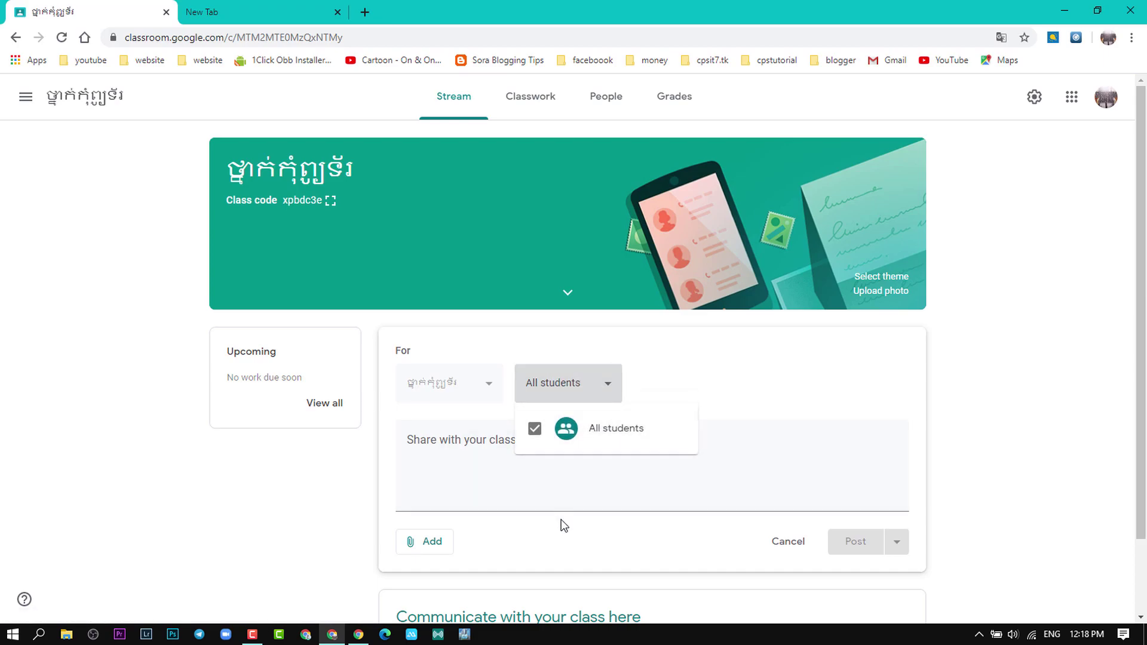
click(693, 384)
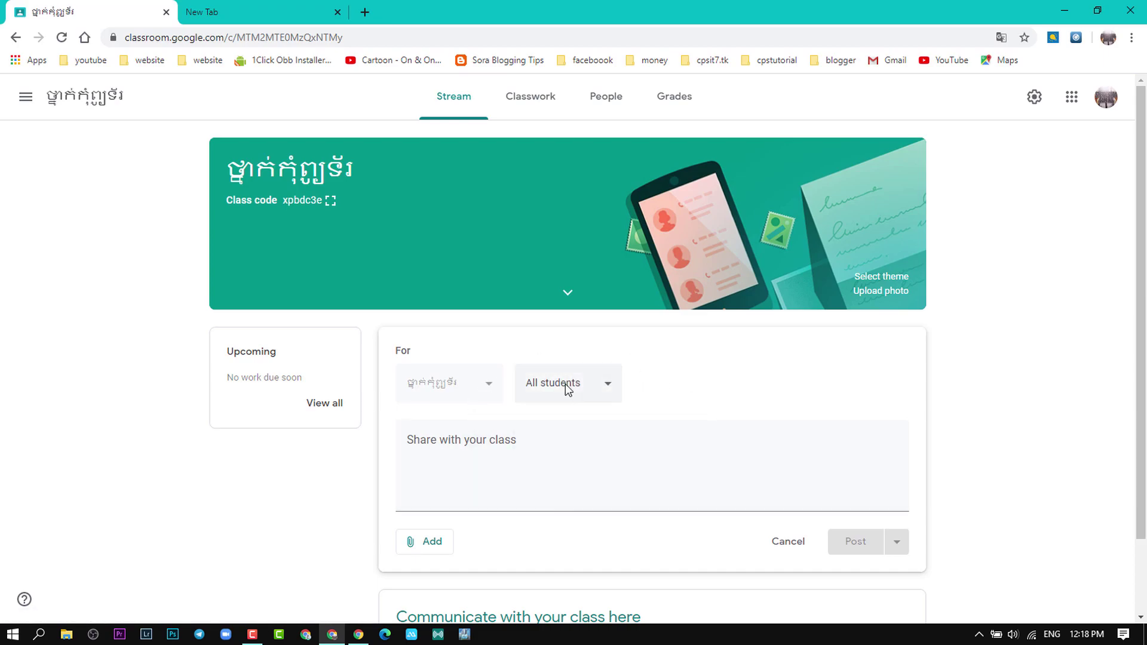
click(605, 389)
click(763, 368)
Write the announcement "ថ្ងៃស្អែកជួបគ្នាតាមអនឡាញ។" and post it to the class.
click(508, 461)
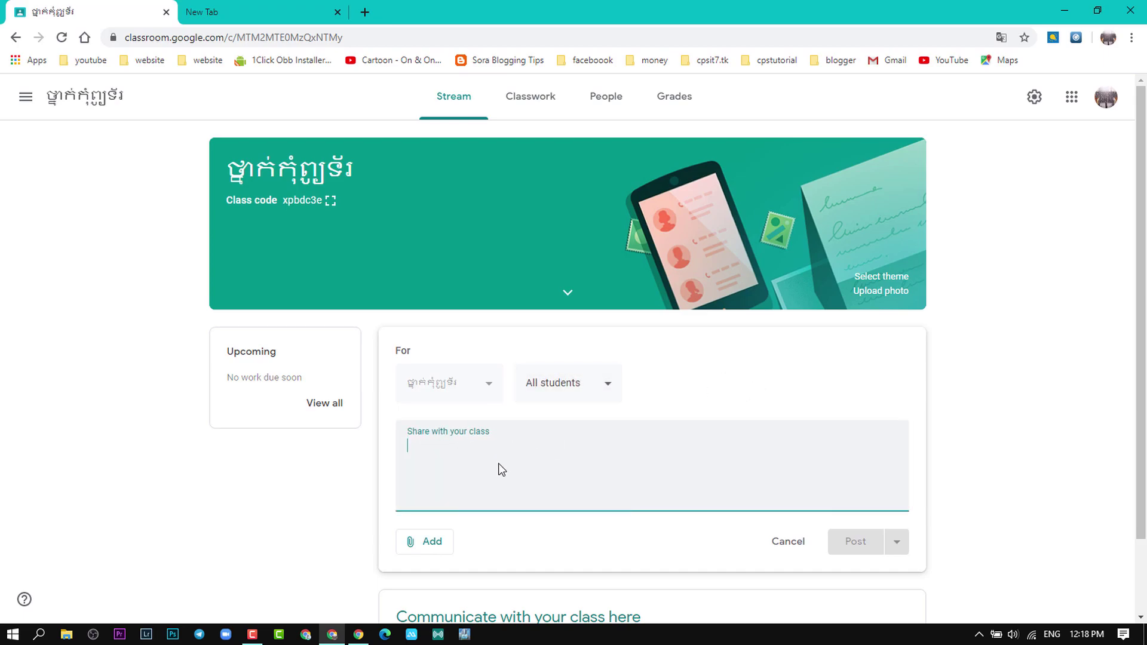
key(alt+shift)
text(ថ្ង)
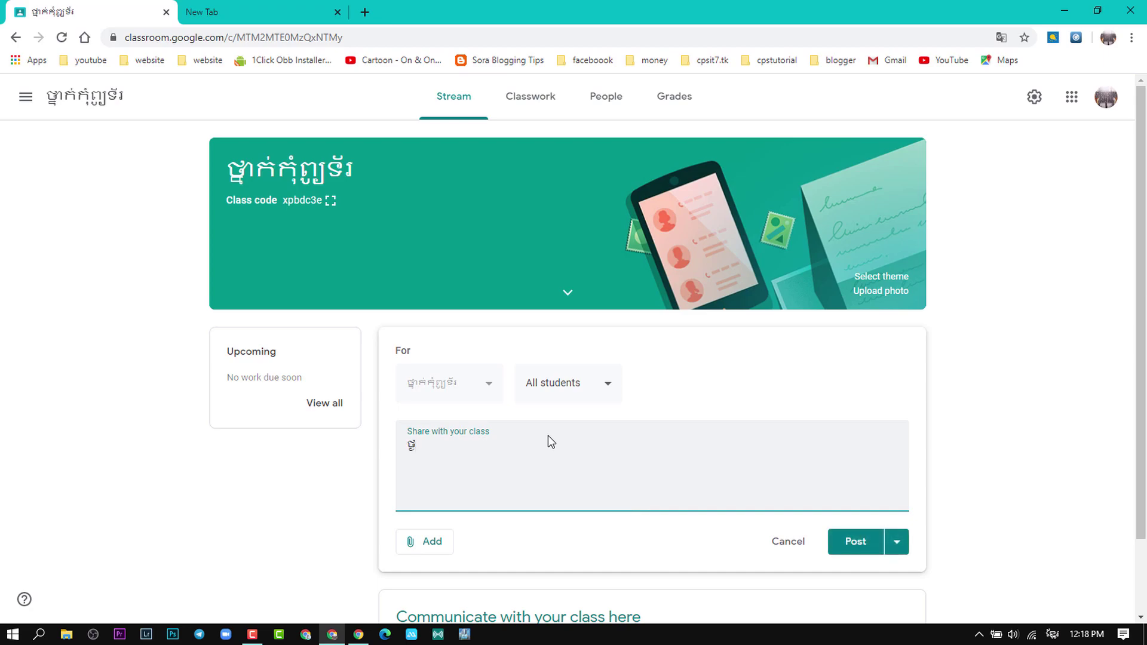
text(ៃស្អែកជួបគ្នាតាមអនឡ)
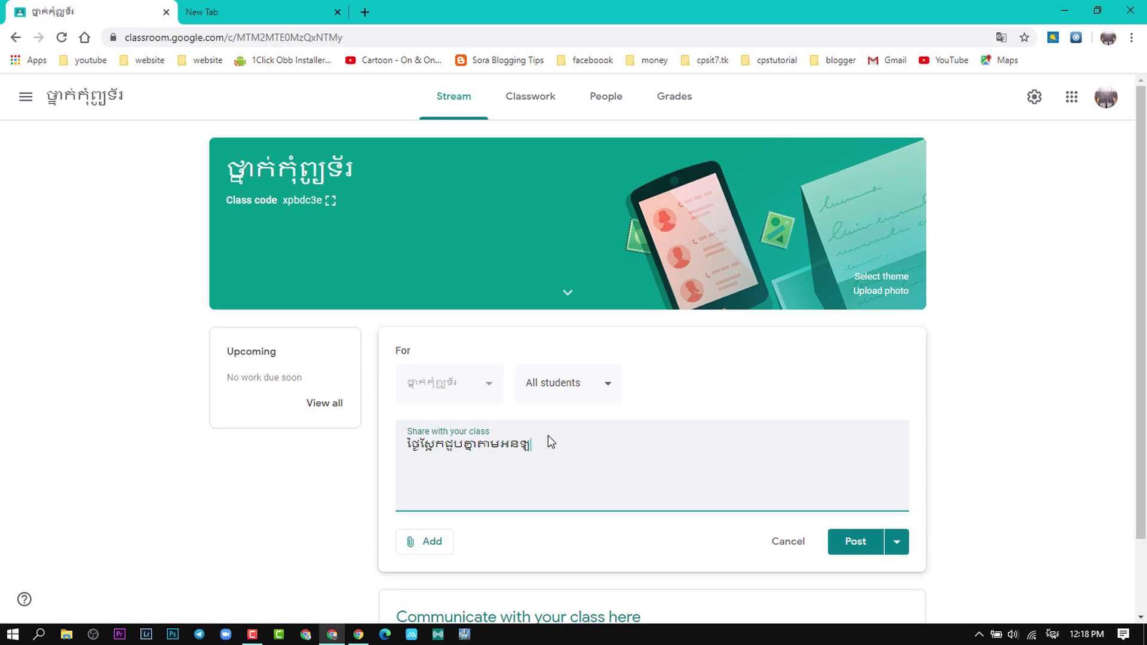
text(ាញ។)
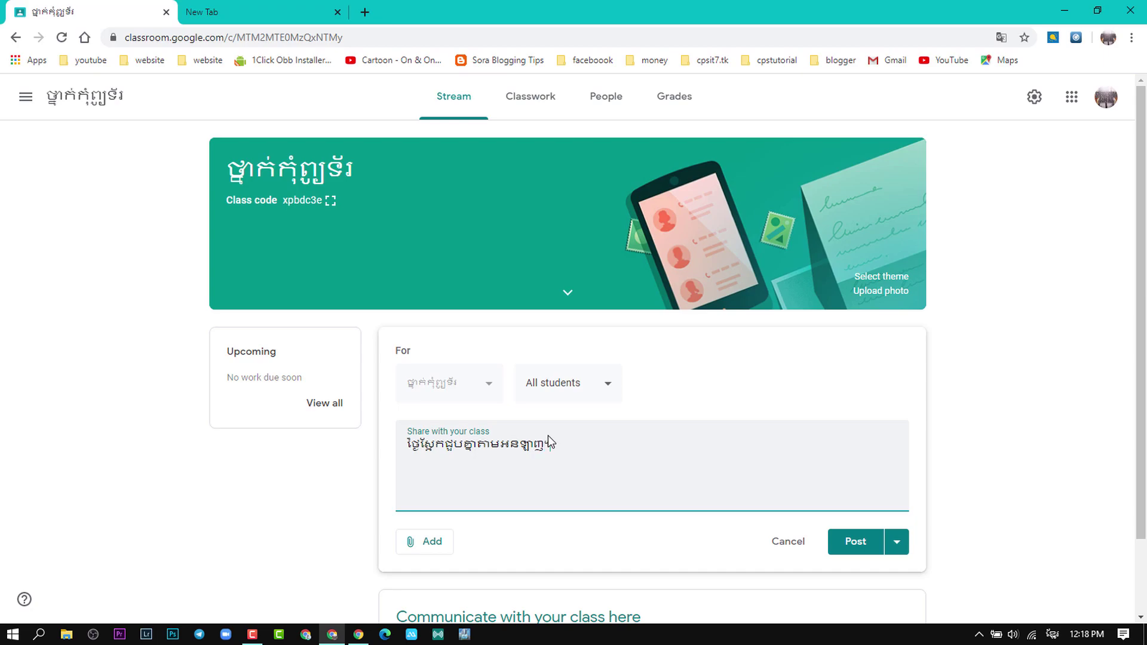
click(872, 548)
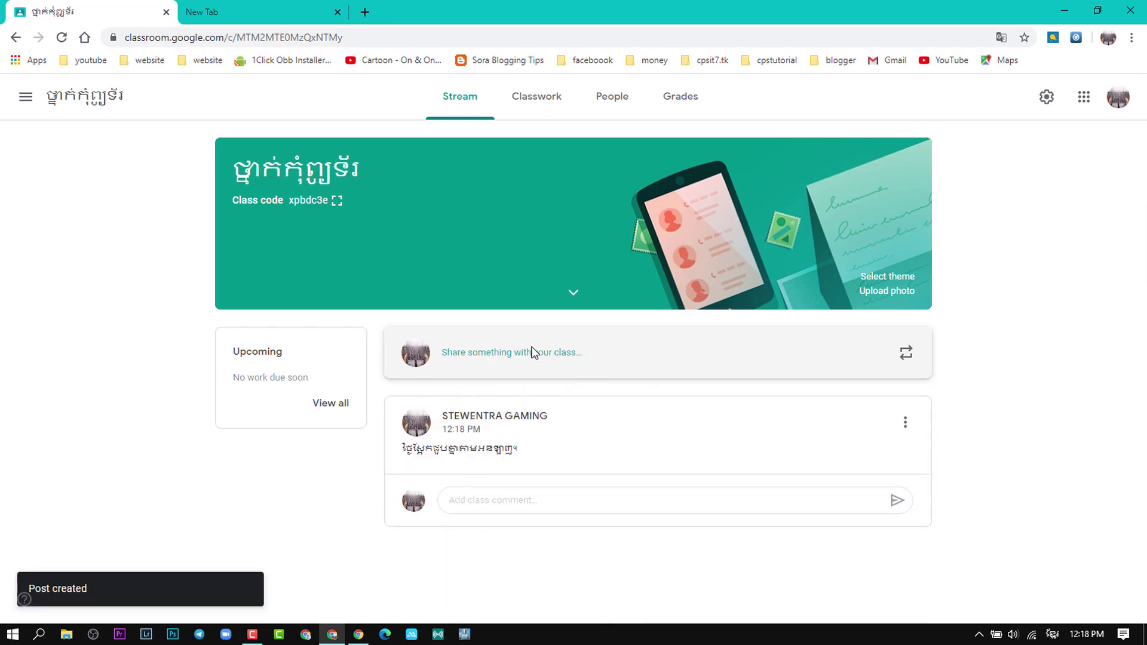
Start another stream post and review the attachment types it offers without attaching anything.
click(534, 353)
click(423, 542)
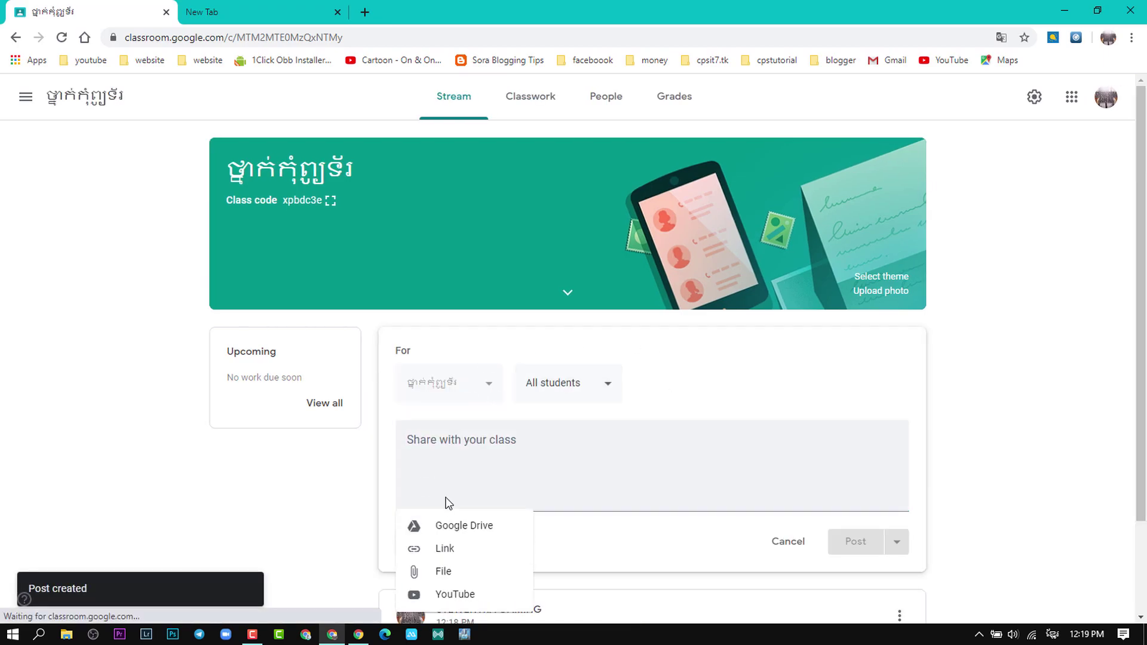
scroll(448, 499, down, 2)
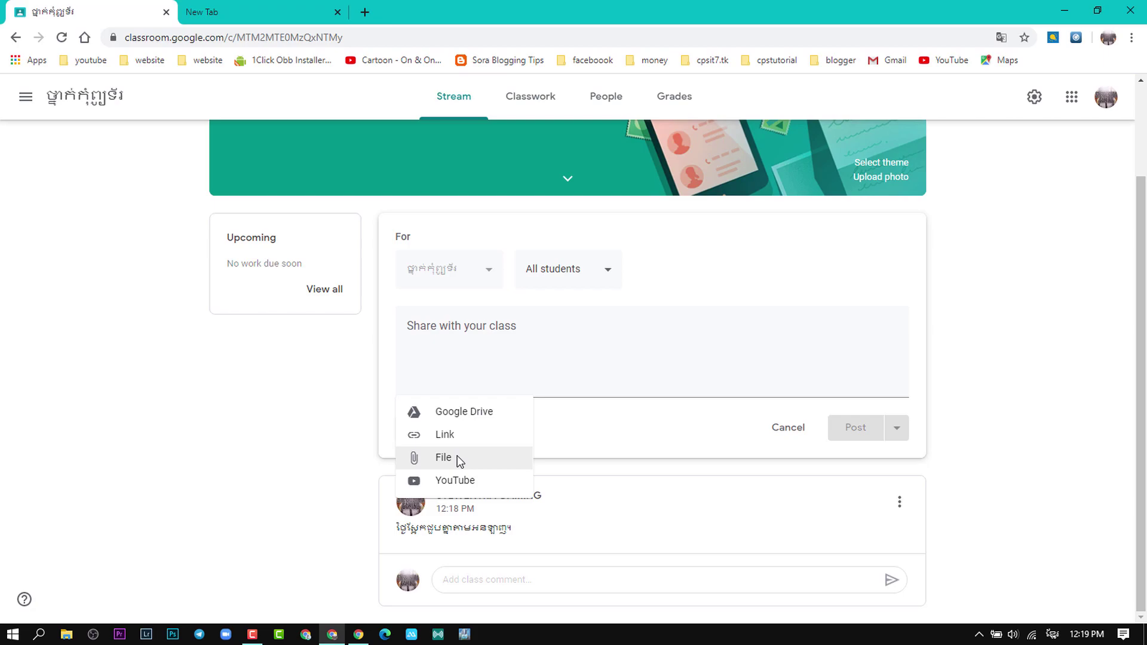
click(325, 464)
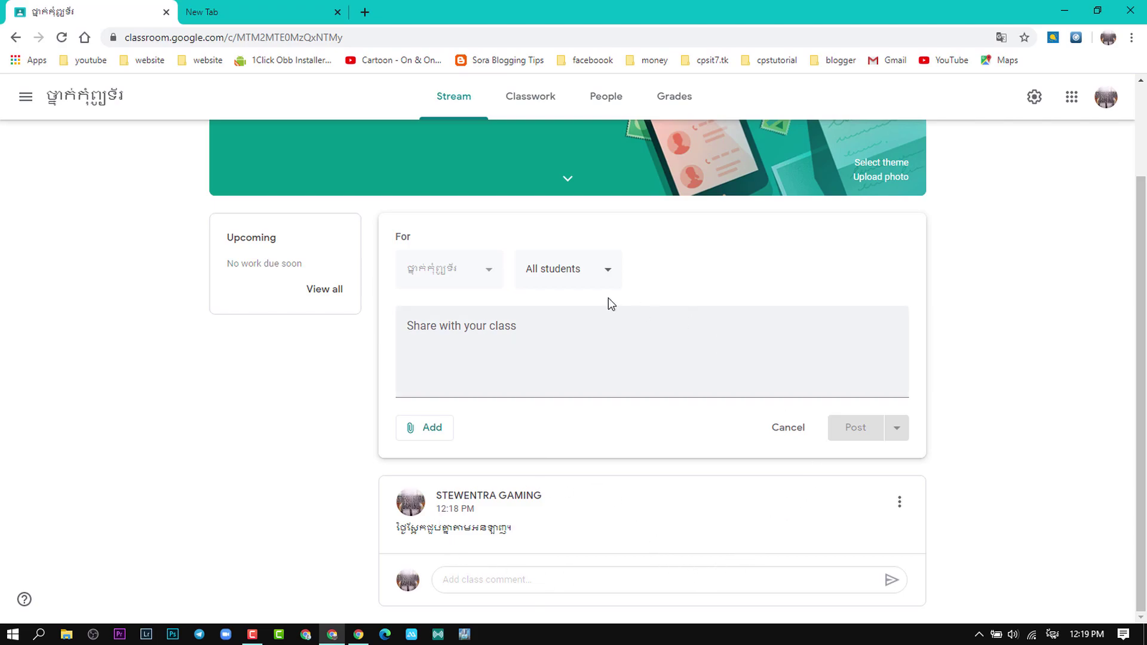
Review the kinds of classwork that can be created and view the blank quiz assignment form without assigning it.
click(530, 100)
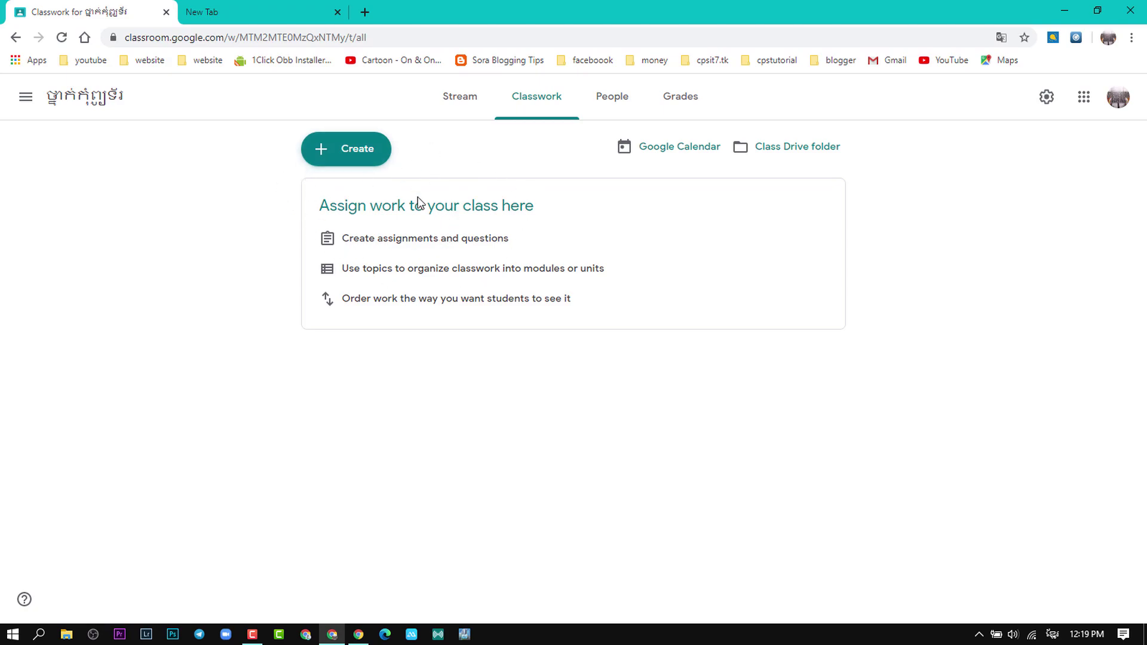
click(345, 149)
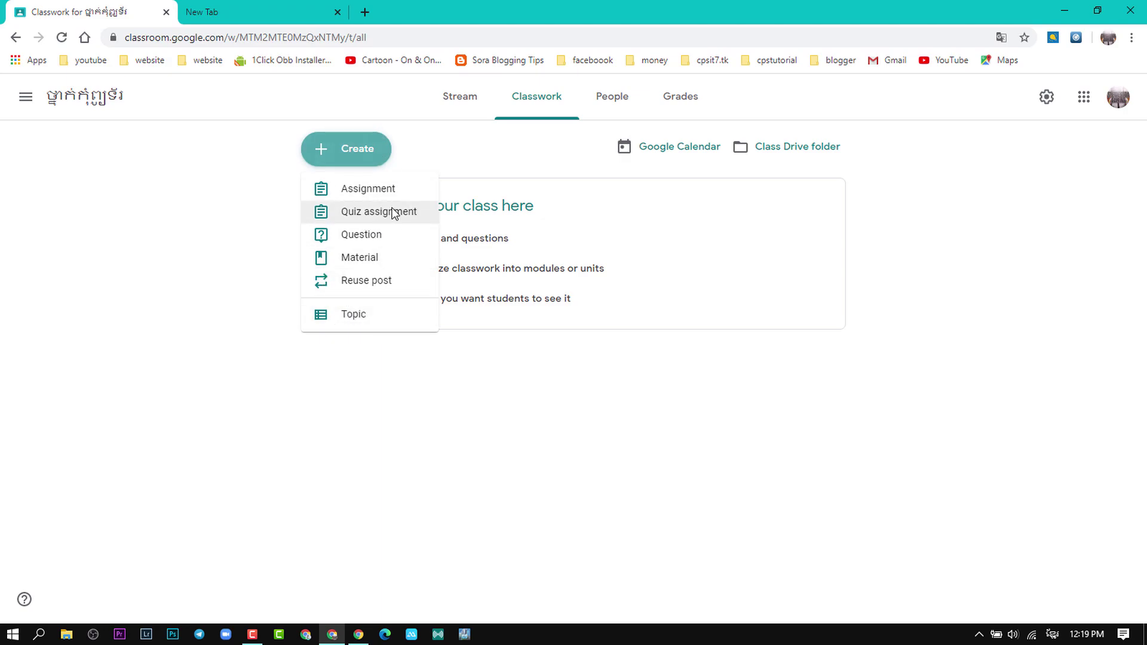
click(414, 215)
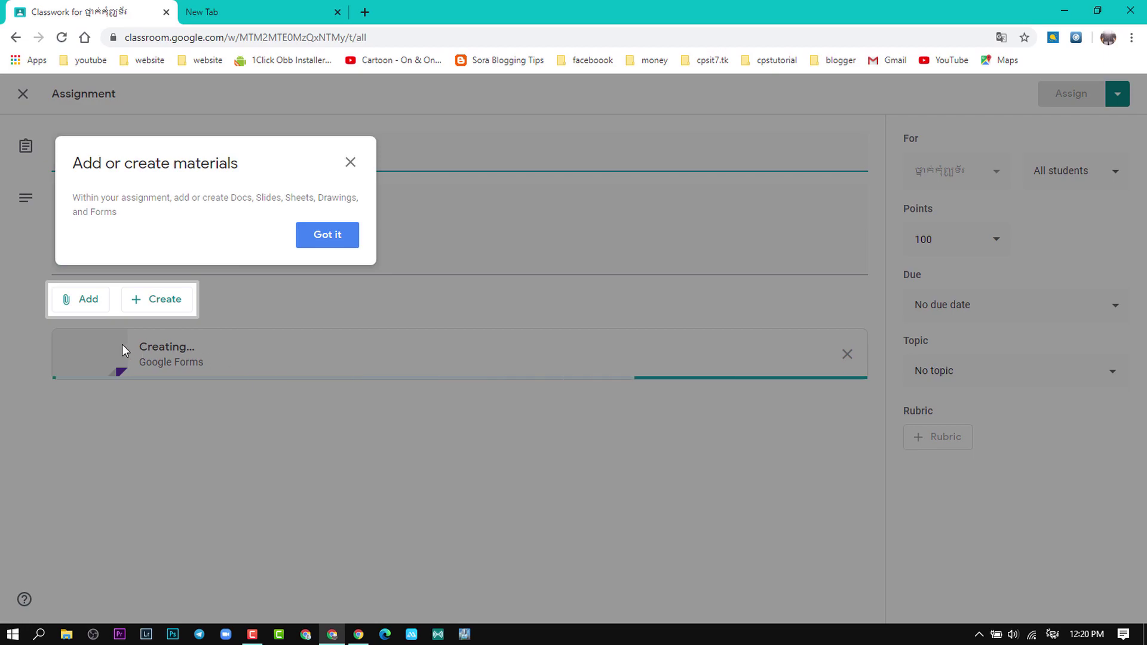
click(348, 238)
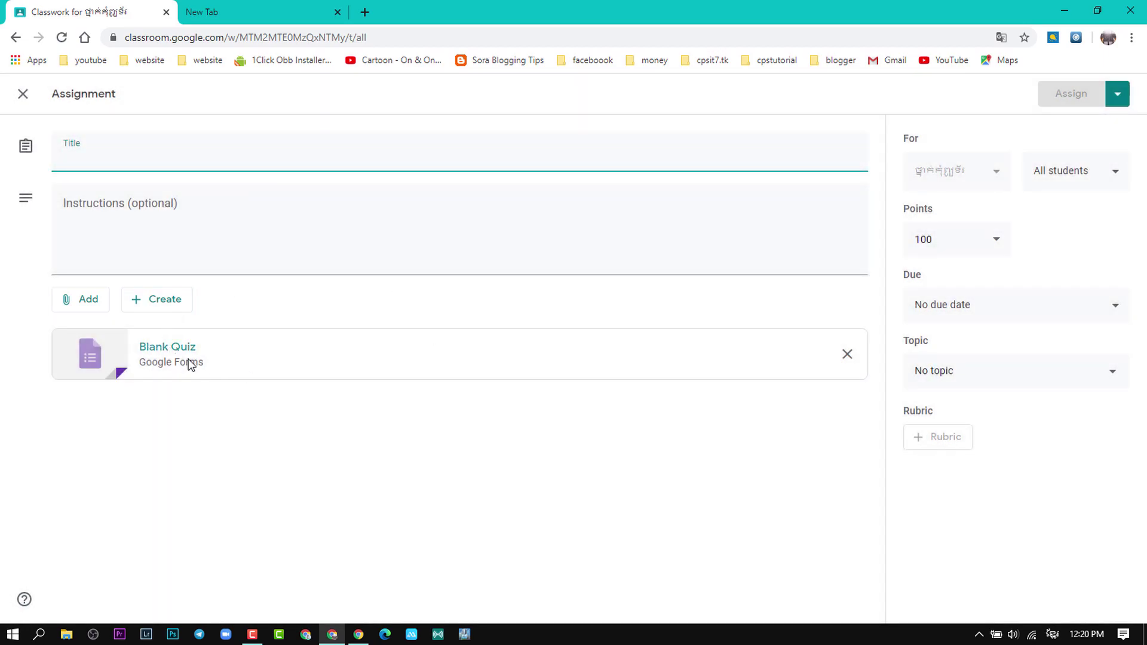
click(22, 94)
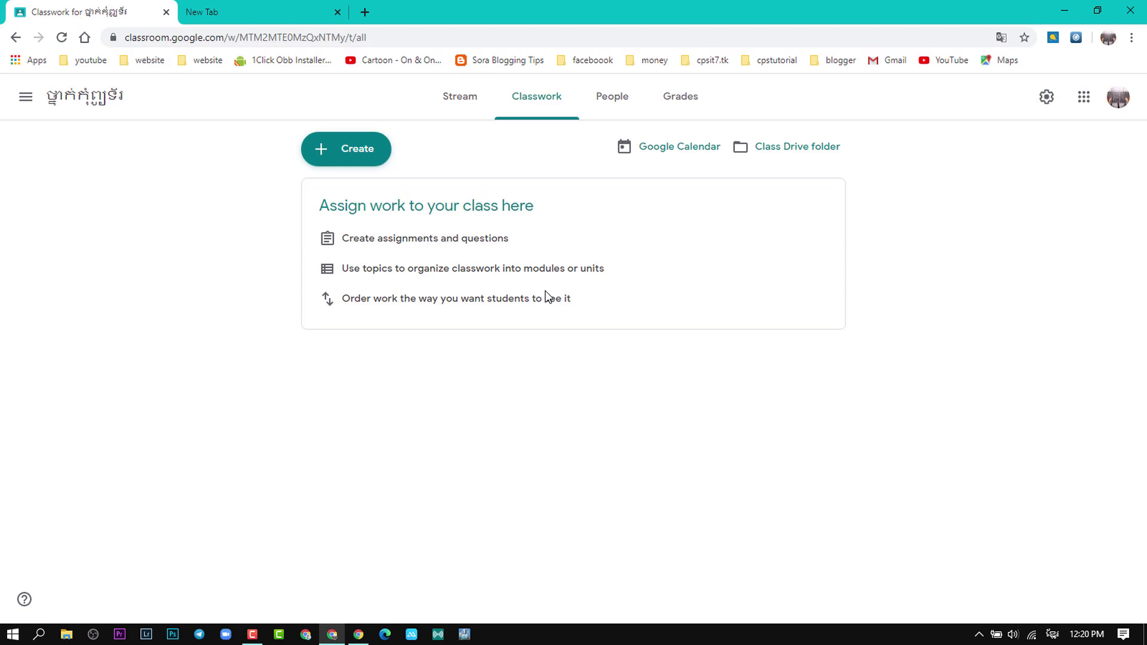
Review the class's people list and gradebook, and return to the stream to view the main navigation options.
click(605, 84)
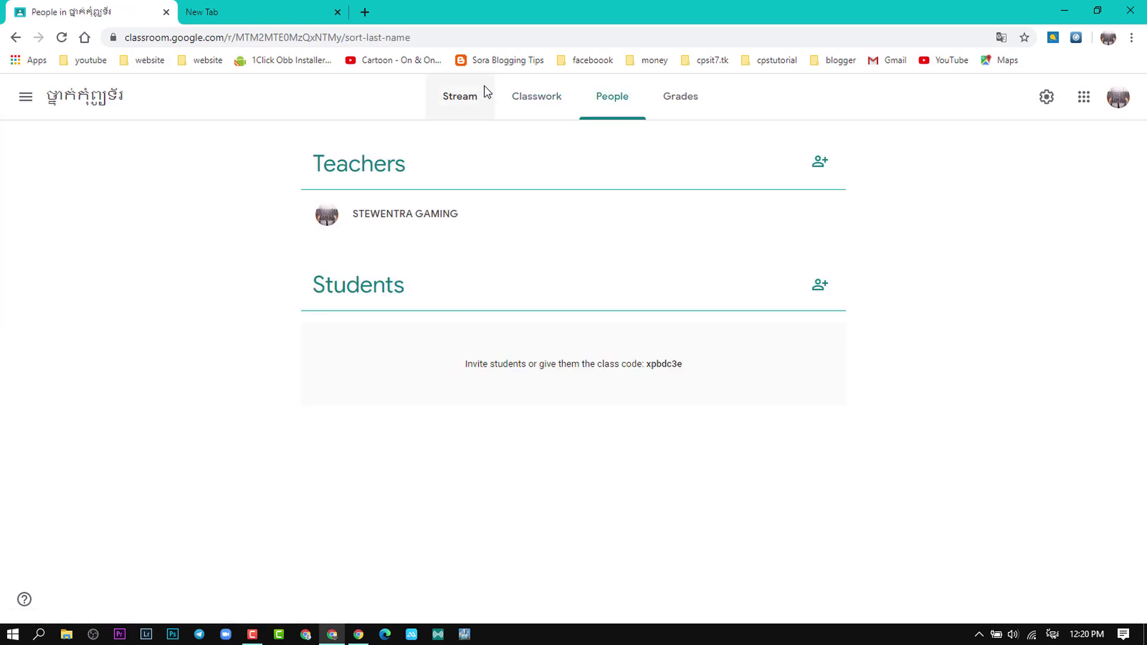
drag(442, 168, 332, 162)
click(302, 165)
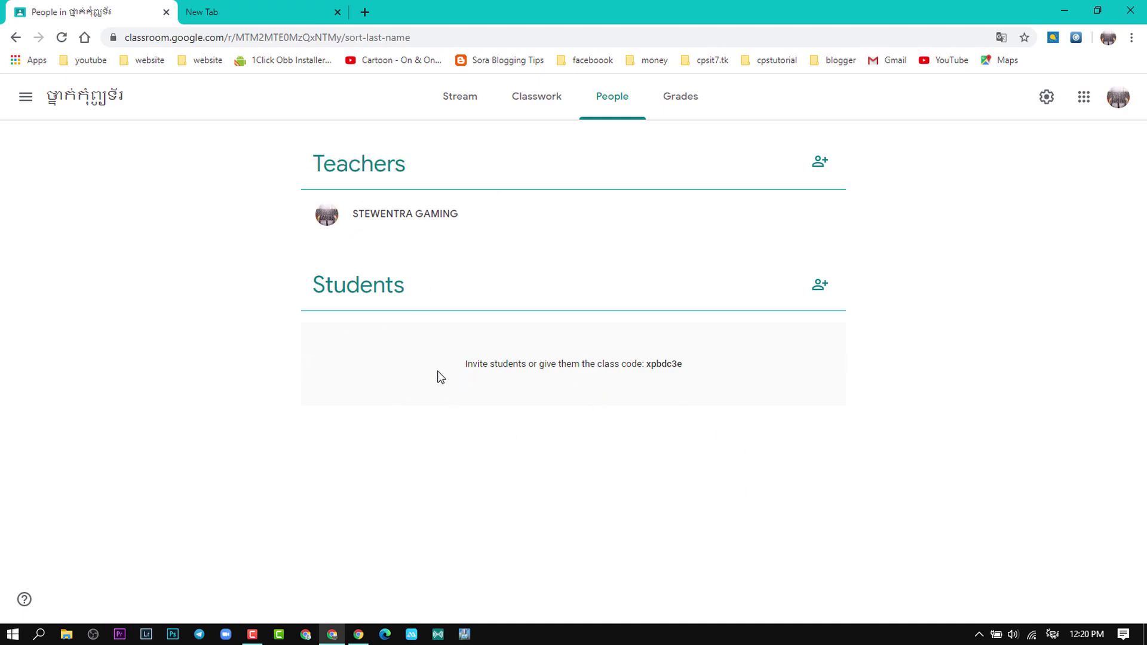
click(680, 106)
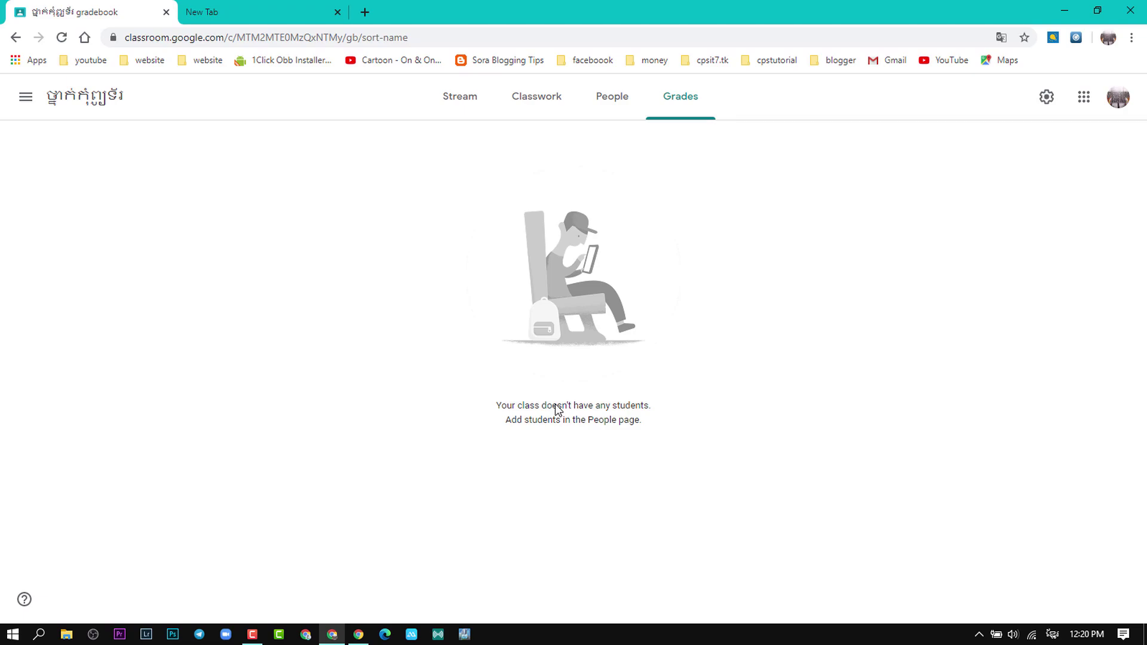
click(640, 113)
click(462, 104)
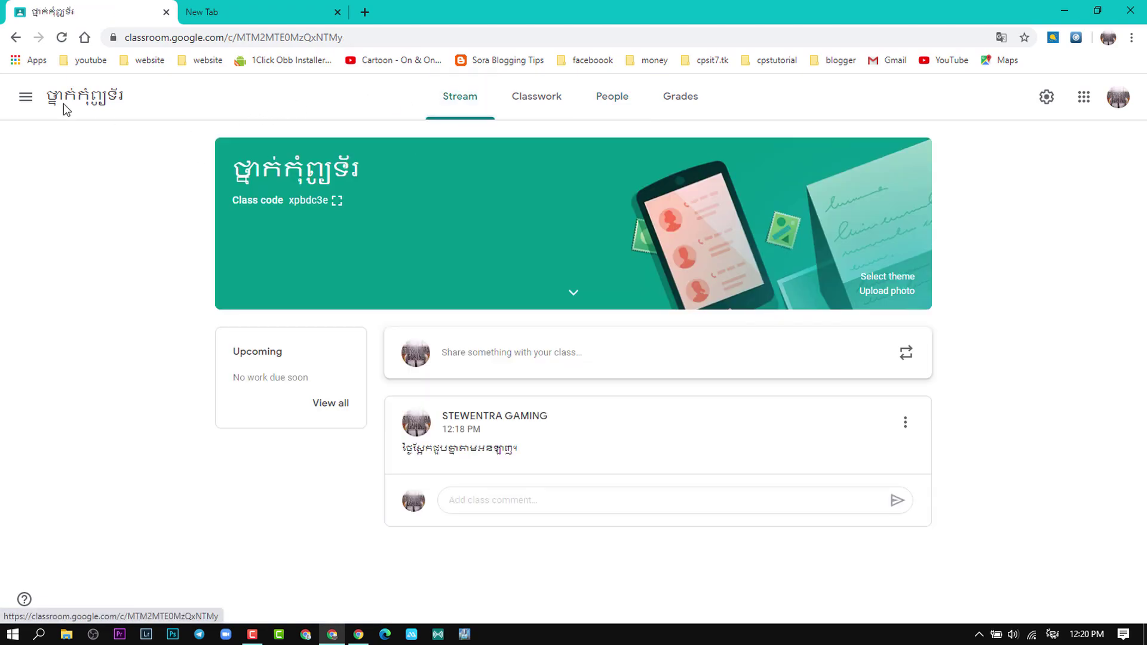
click(25, 97)
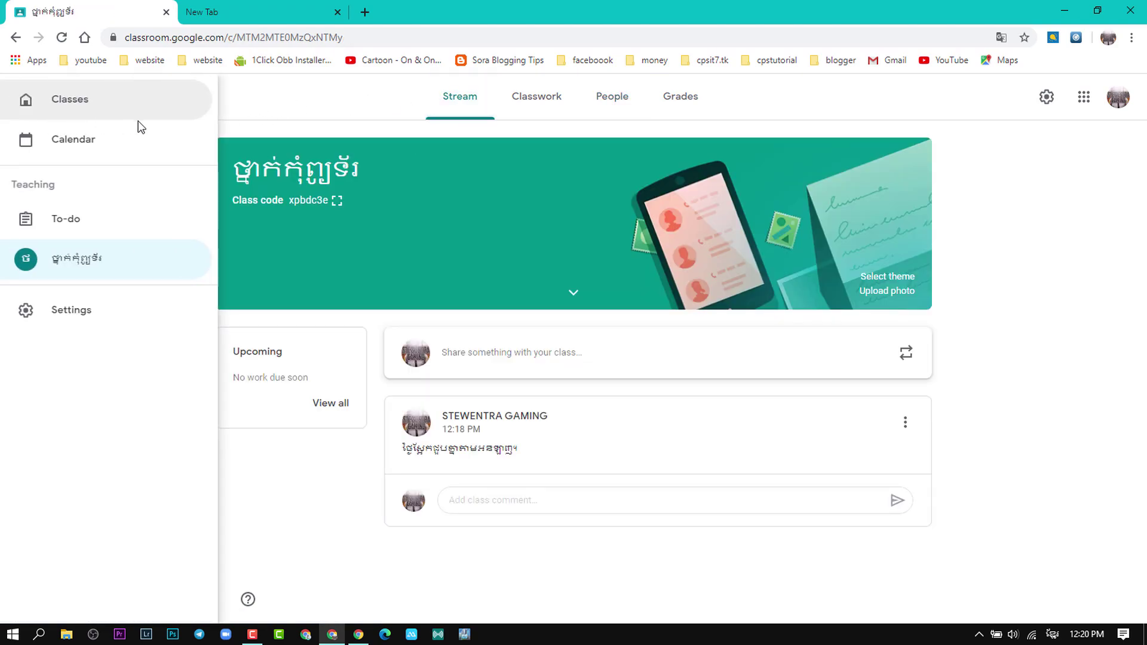
click(297, 122)
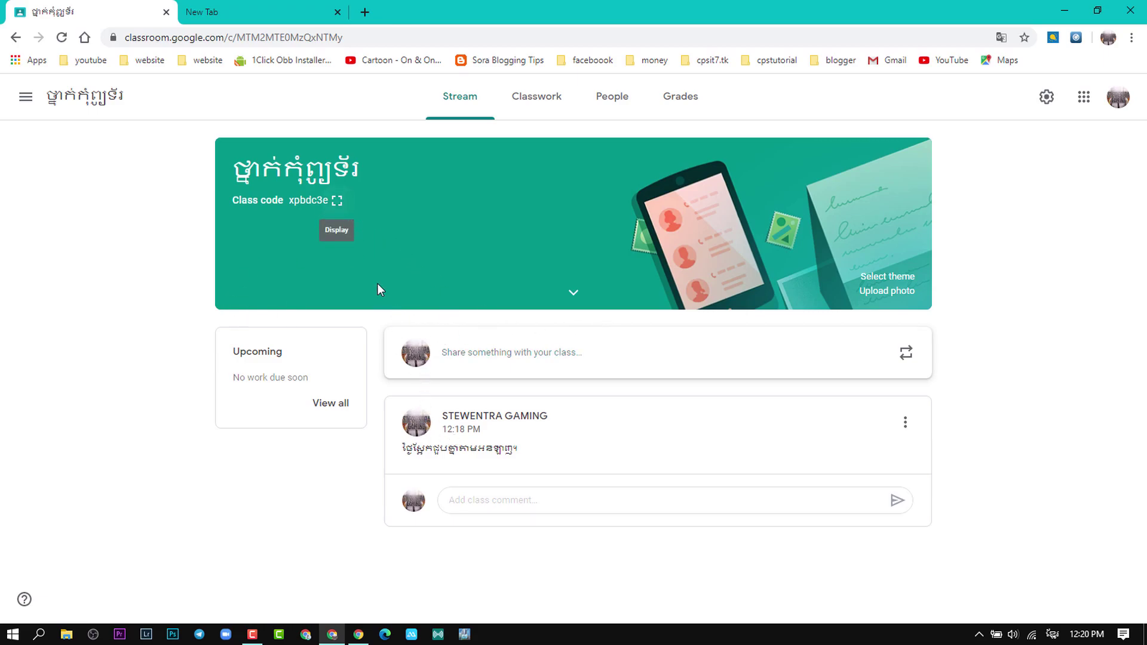
Display the class code from the stream banner and enlarge it to full screen.
click(335, 200)
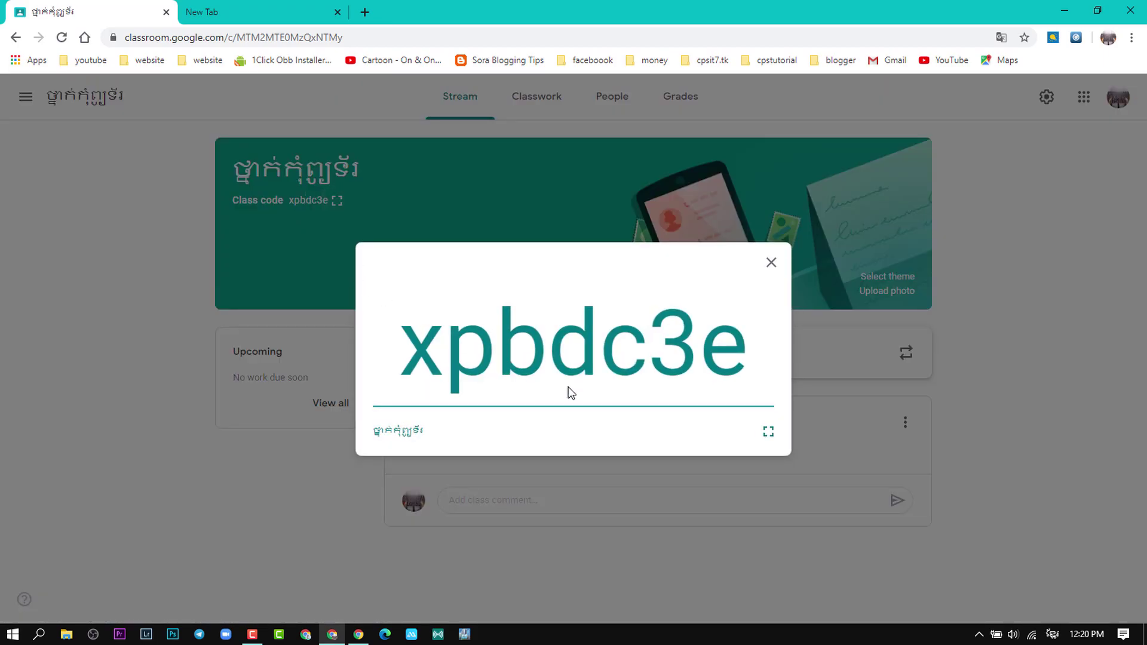
double_click(541, 362)
click(683, 337)
click(769, 431)
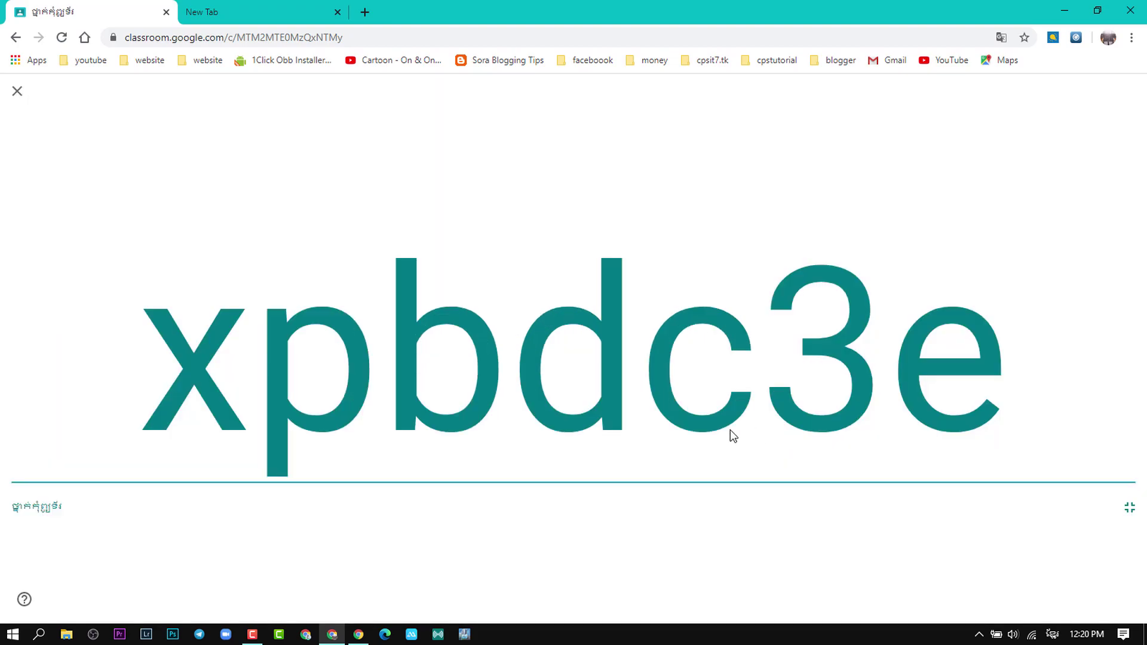
Copy the class code and close its enlarged display.
drag(778, 405, 230, 397)
drag(156, 403, 1004, 407)
right_click(666, 377)
click(678, 391)
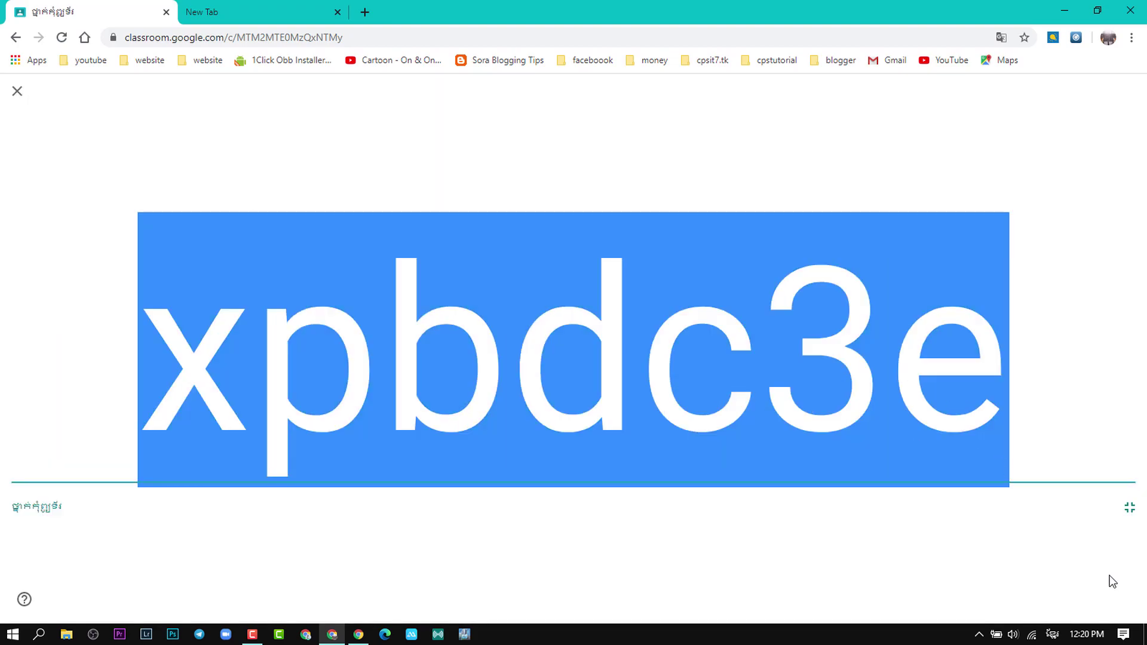
click(1129, 507)
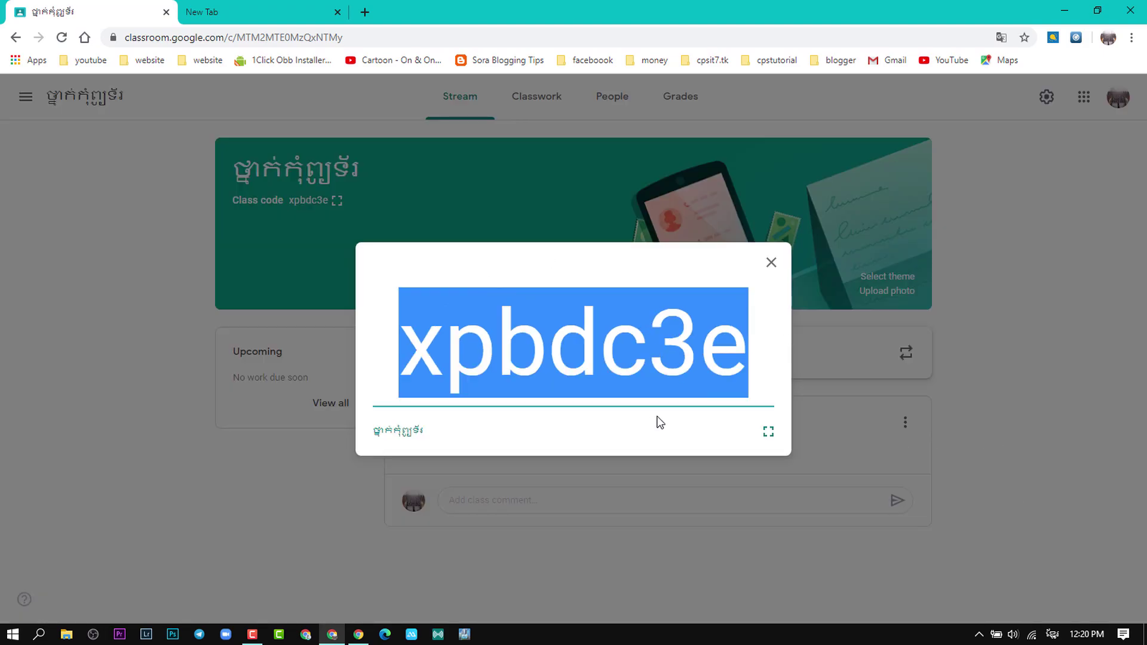
right_click(588, 334)
click(628, 341)
click(772, 263)
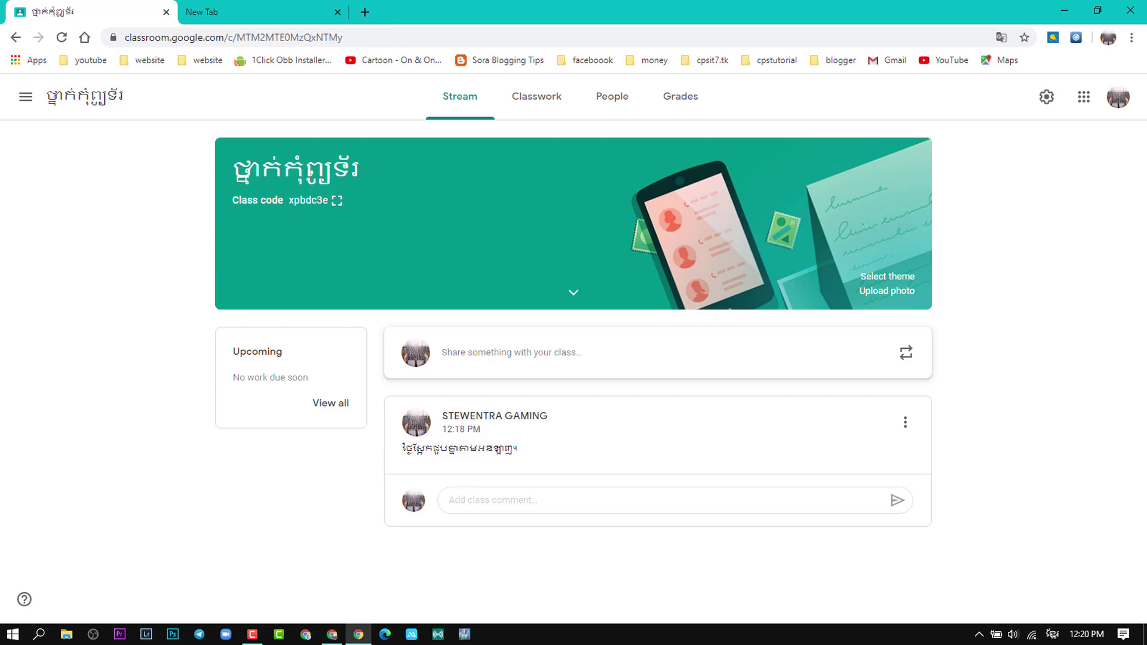
Switch to the student account's Chrome window, maximize it, and join the class using the copied class code.
key(alt+Tab)
drag(854, 12, 589, 72)
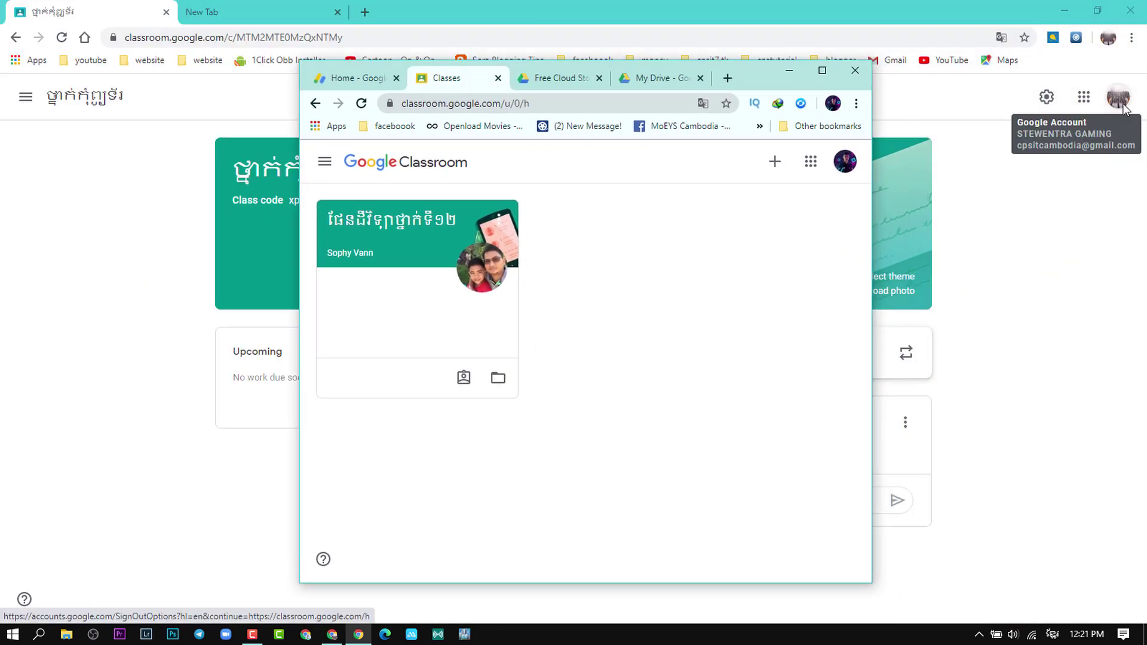
drag(766, 87, 744, 1)
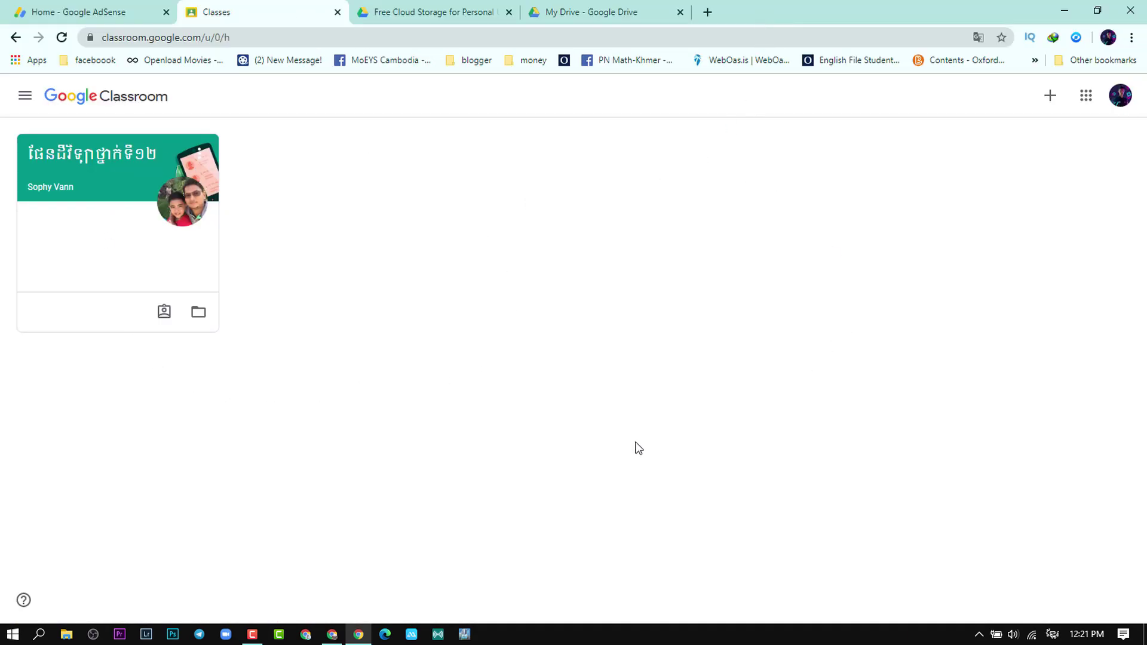
click(1051, 95)
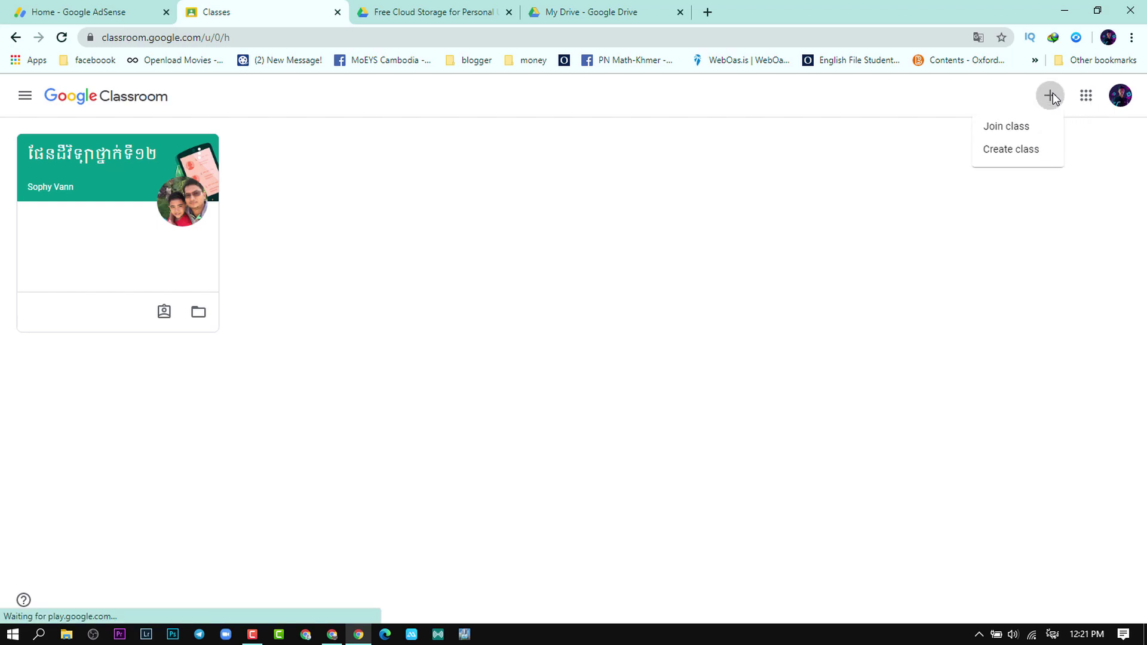
click(1021, 124)
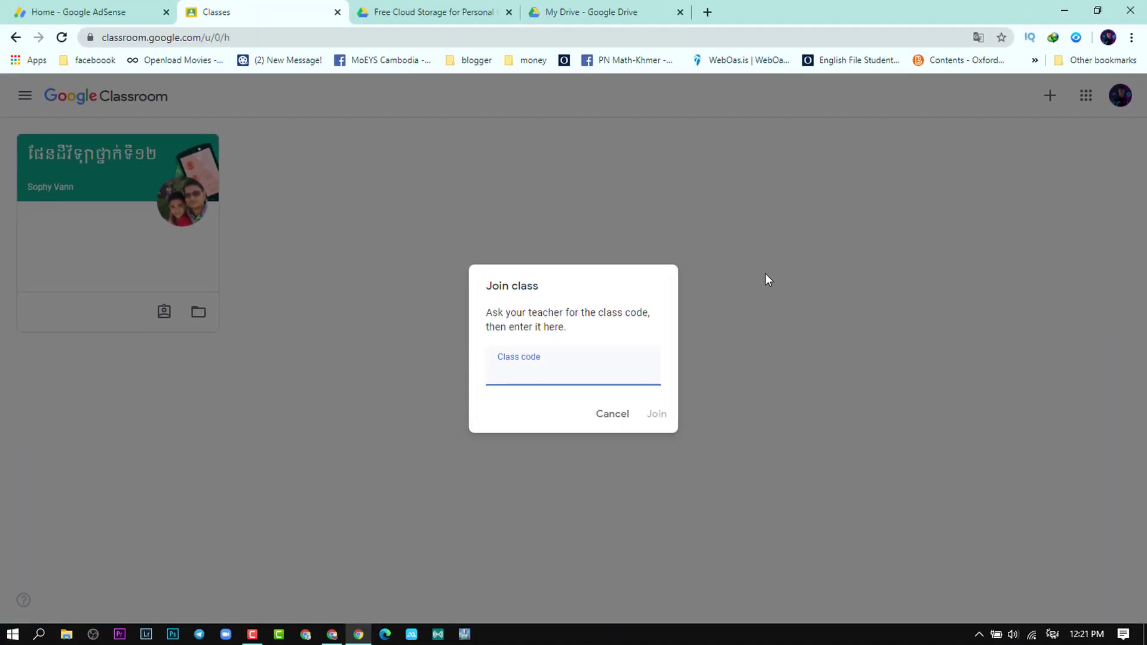
right_click(54, 642)
click(543, 481)
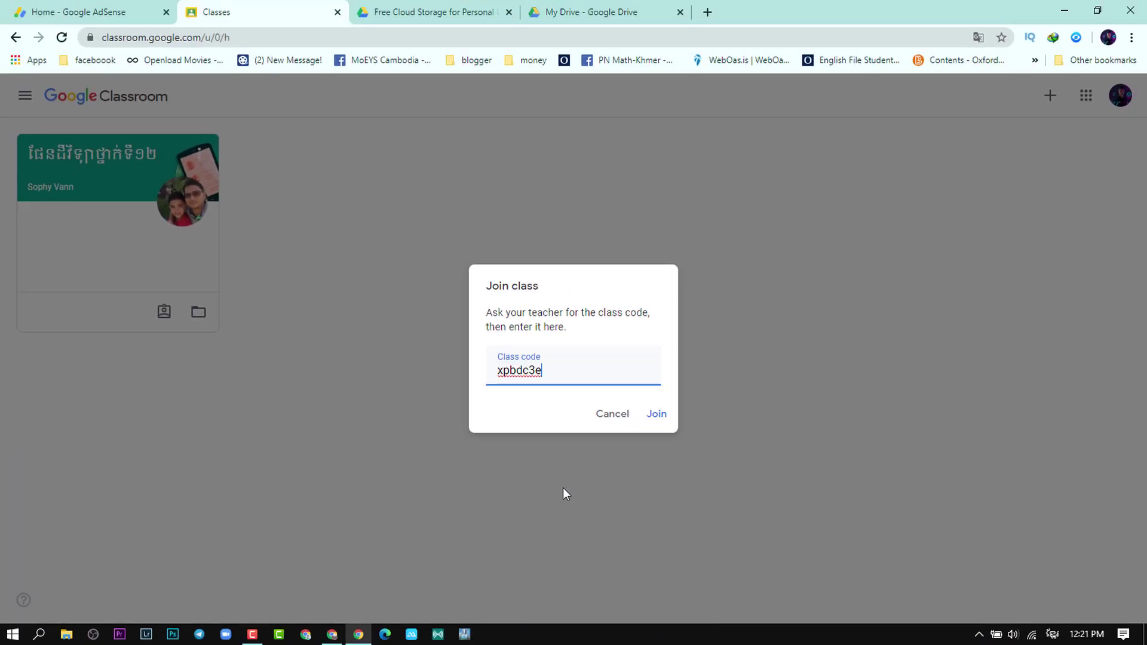
click(654, 393)
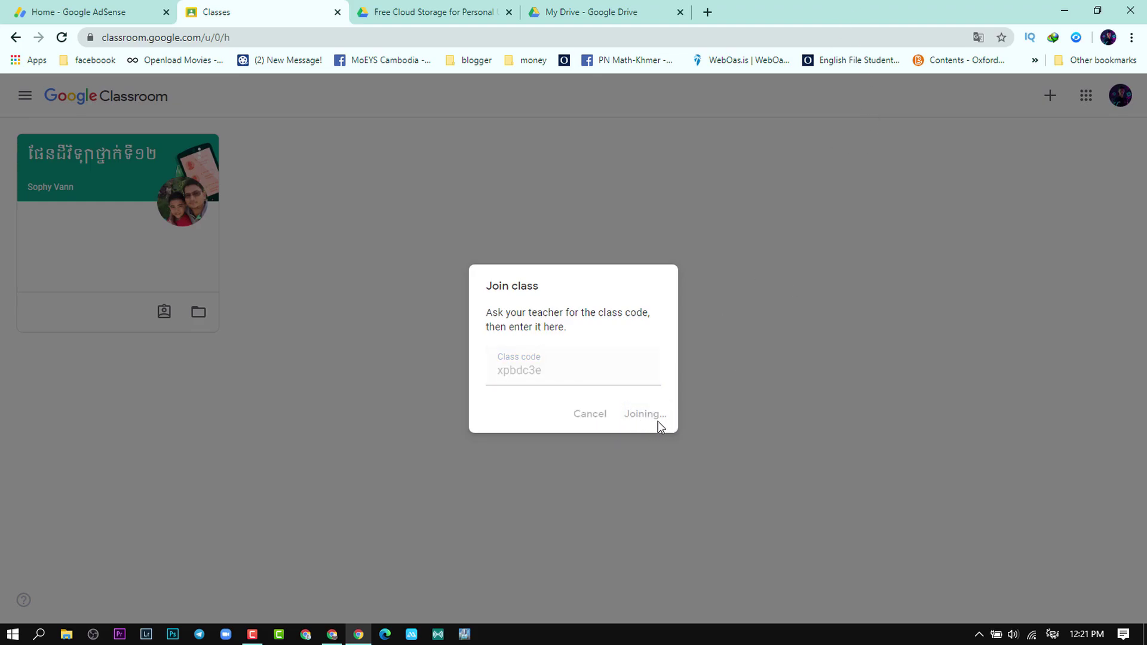
Arrange the student and teacher windows side by side and view the people list of the class in each.
drag(304, 166, 0, 189)
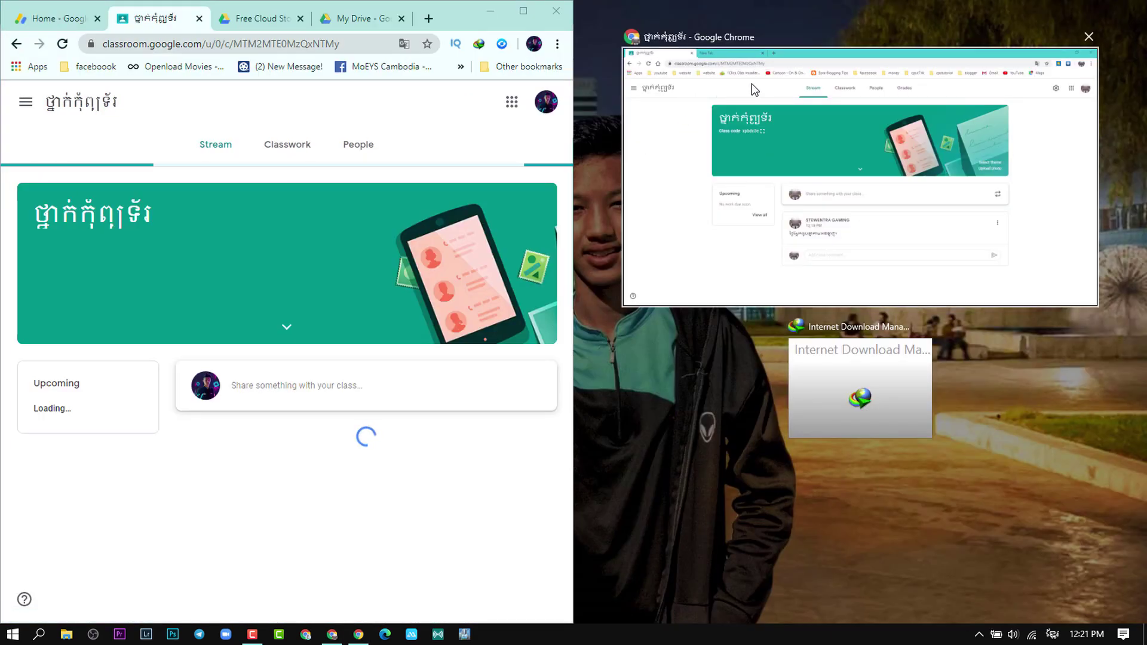
click(776, 35)
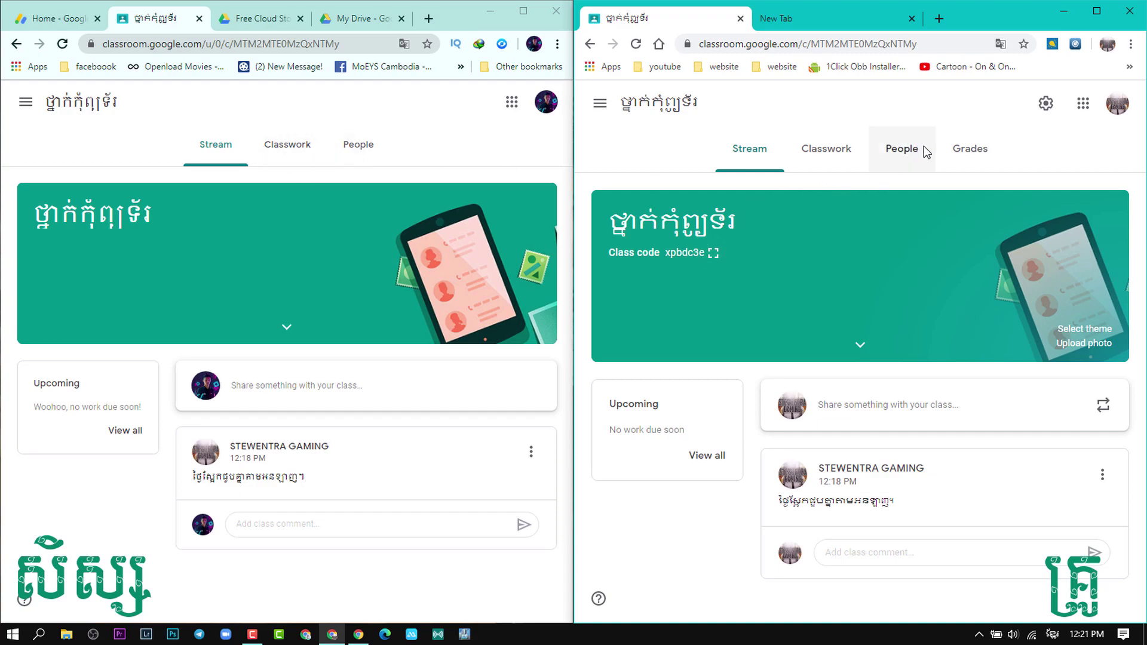
click(297, 147)
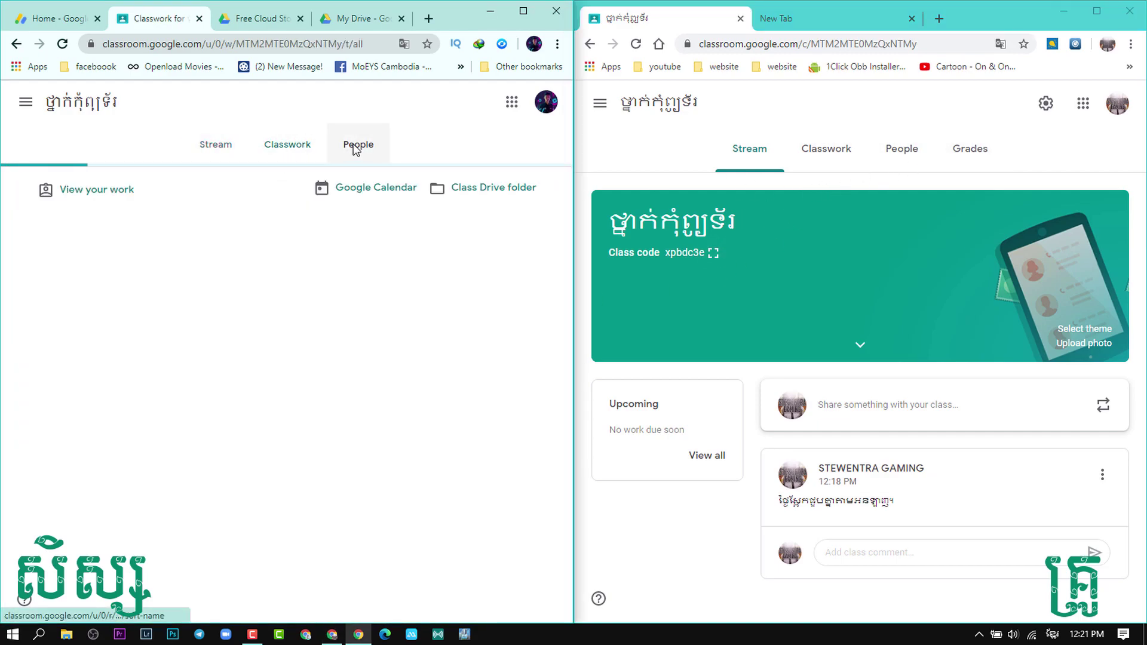
click(344, 150)
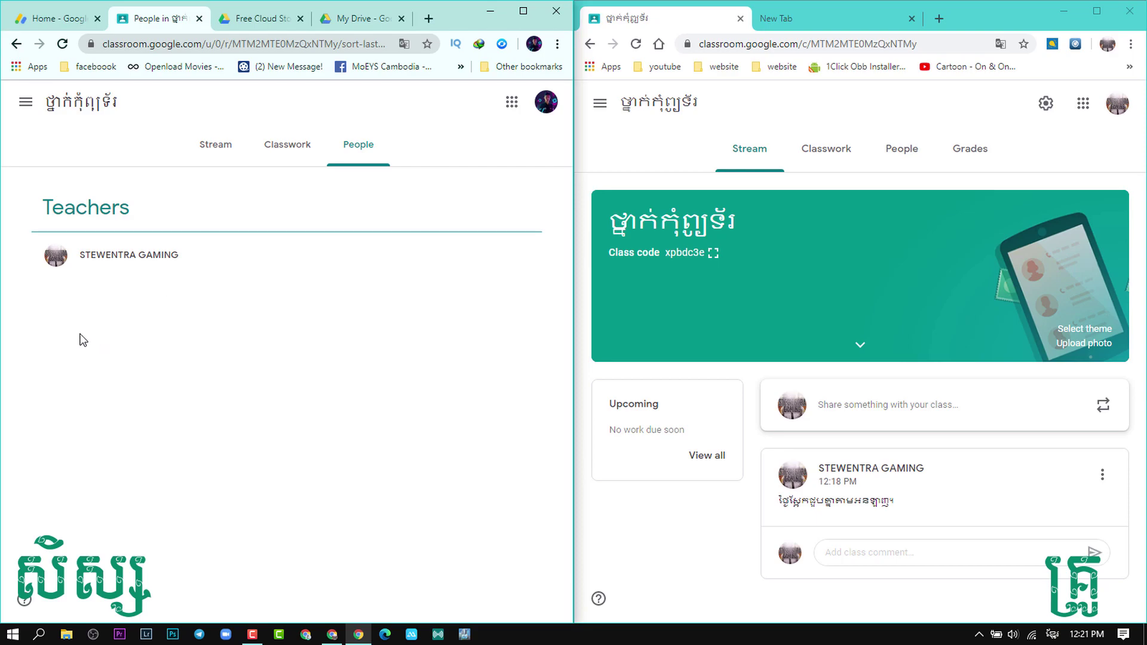
click(910, 154)
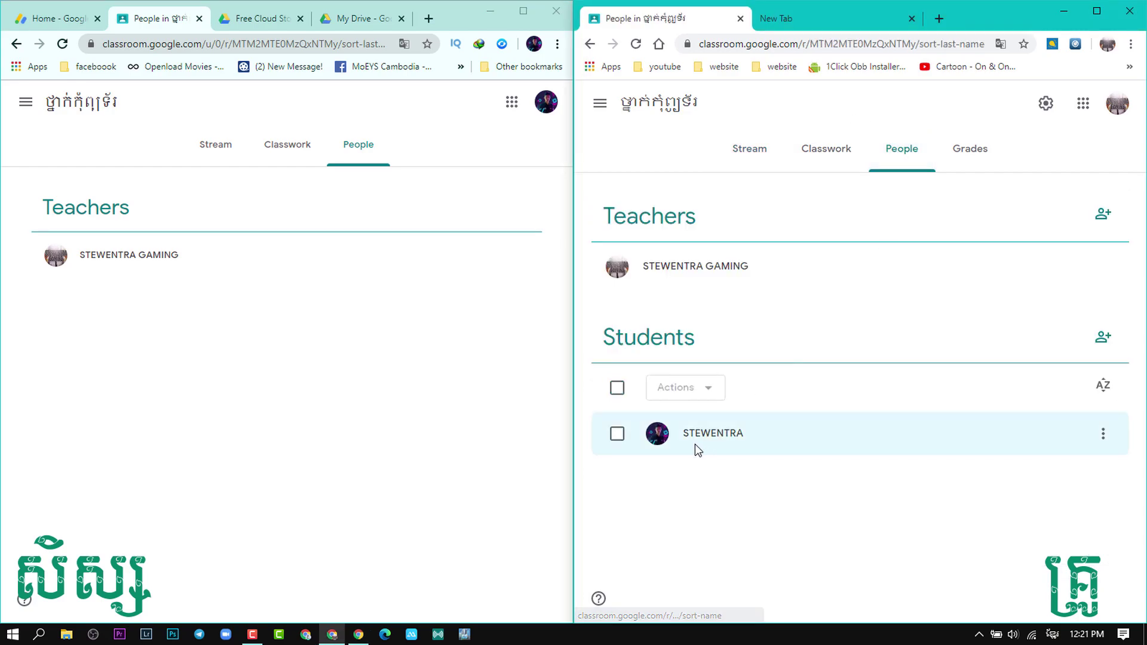
In the teacher's stream, start a post and try deselecting and reselecting its student recipients, keeping All students.
click(748, 152)
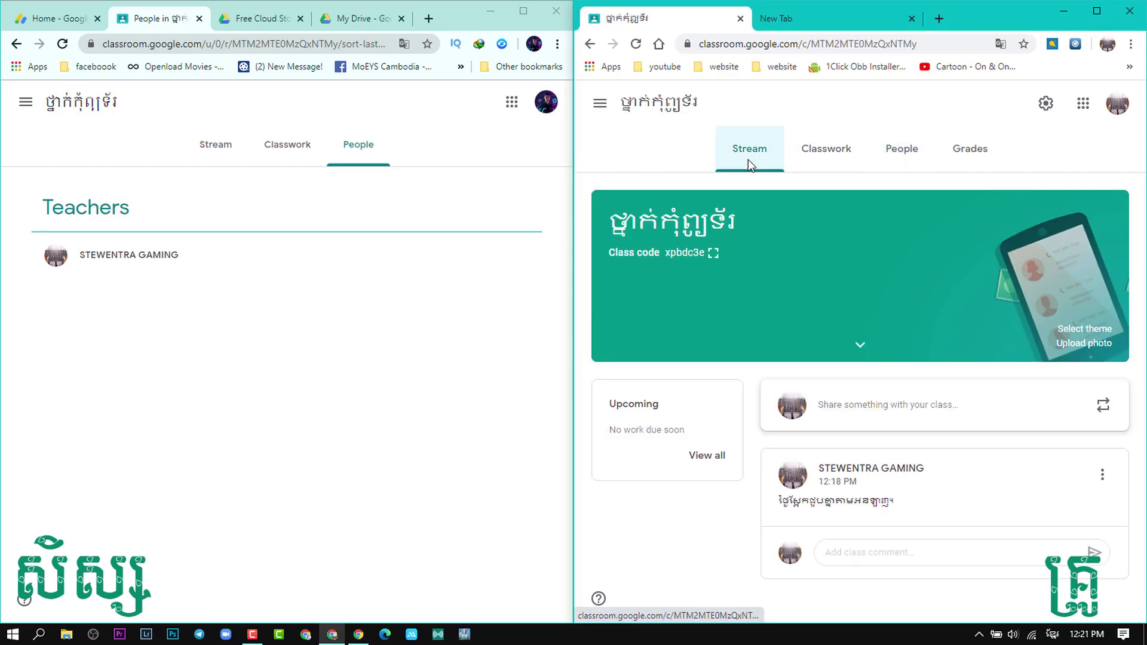
click(873, 406)
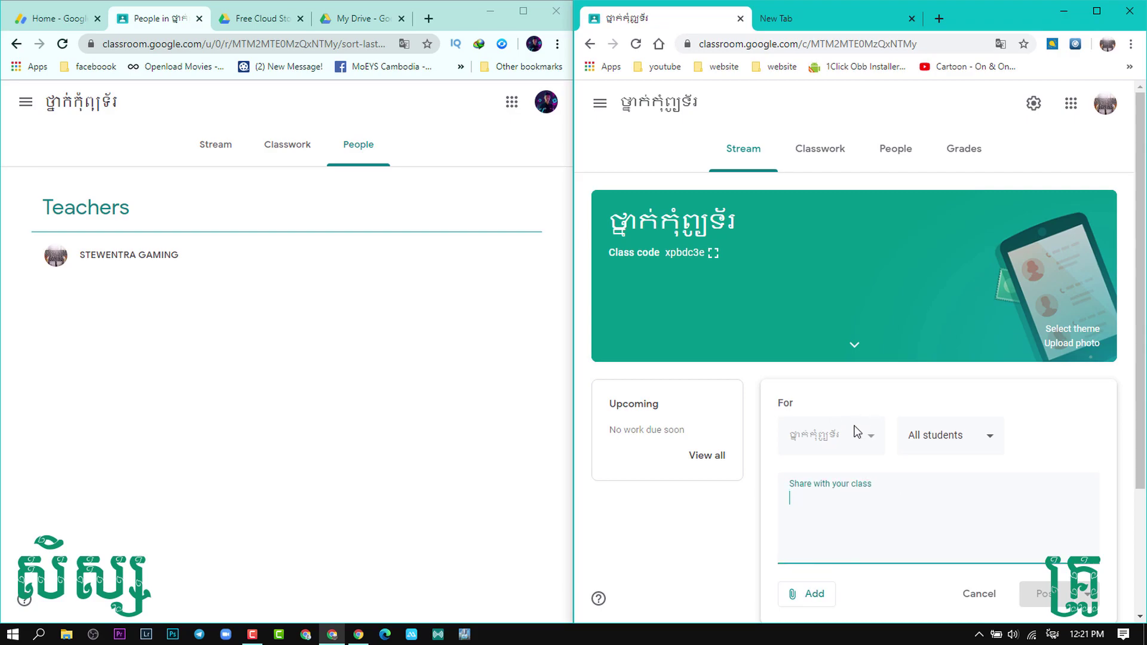
click(961, 435)
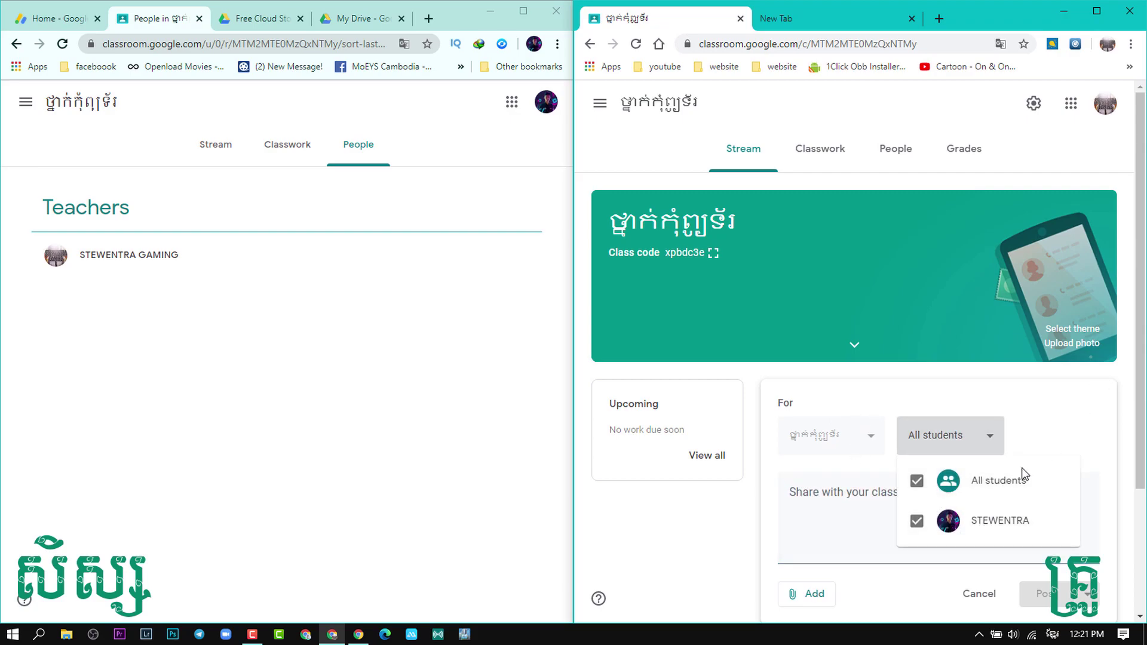
click(1017, 522)
click(1015, 480)
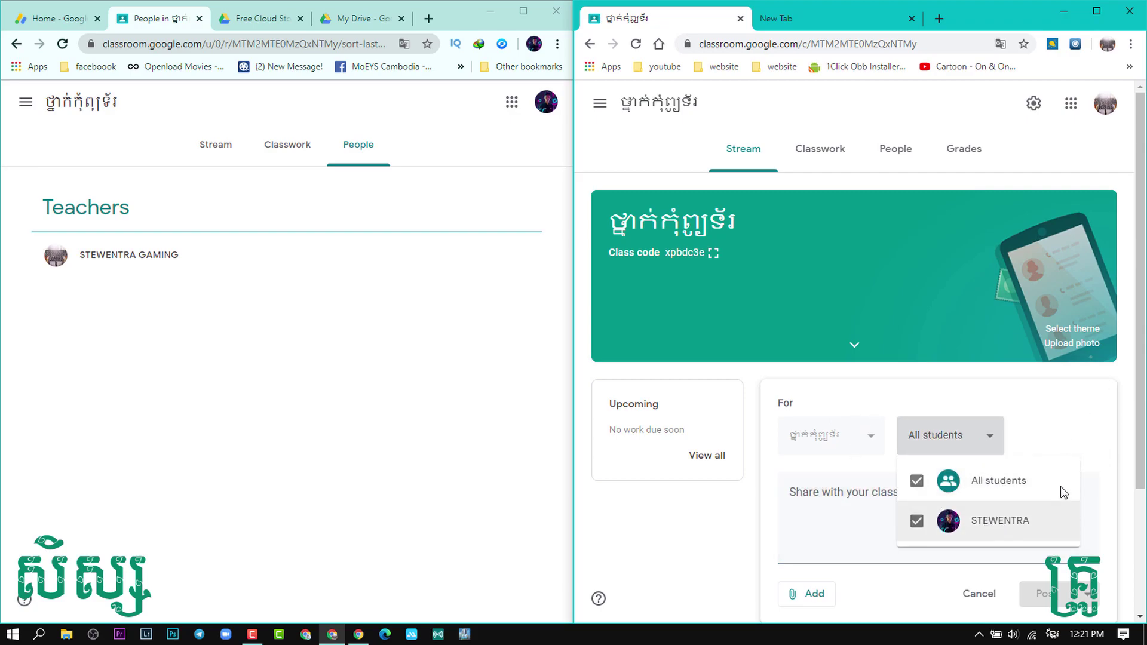
click(1010, 484)
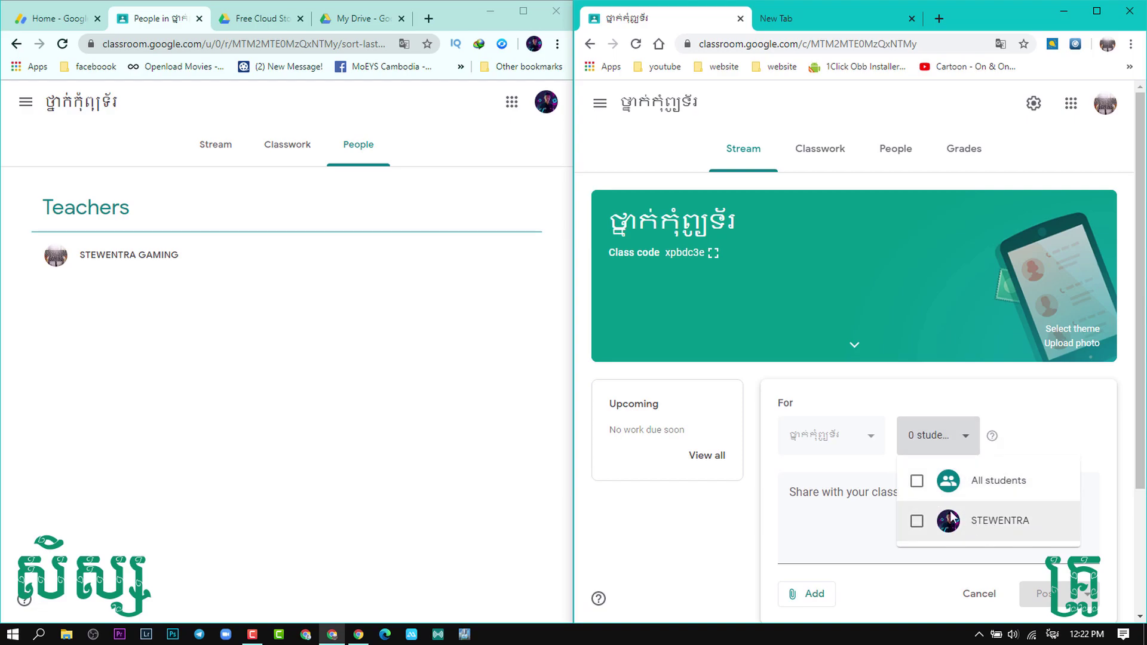
click(1011, 484)
click(1057, 454)
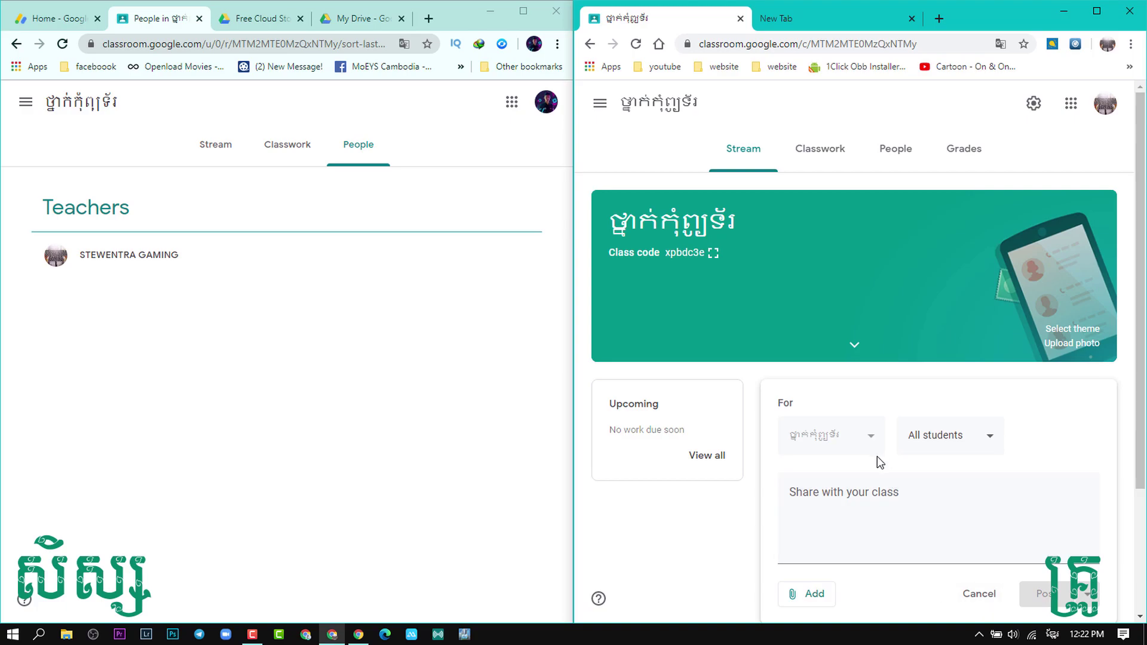
scroll(877, 455, down, 3)
scroll(837, 412, up, 3)
In the student window, view the class's classwork and post the comment "បាទលោកគ្រូ" on the teacher's announcement in the stream.
click(236, 233)
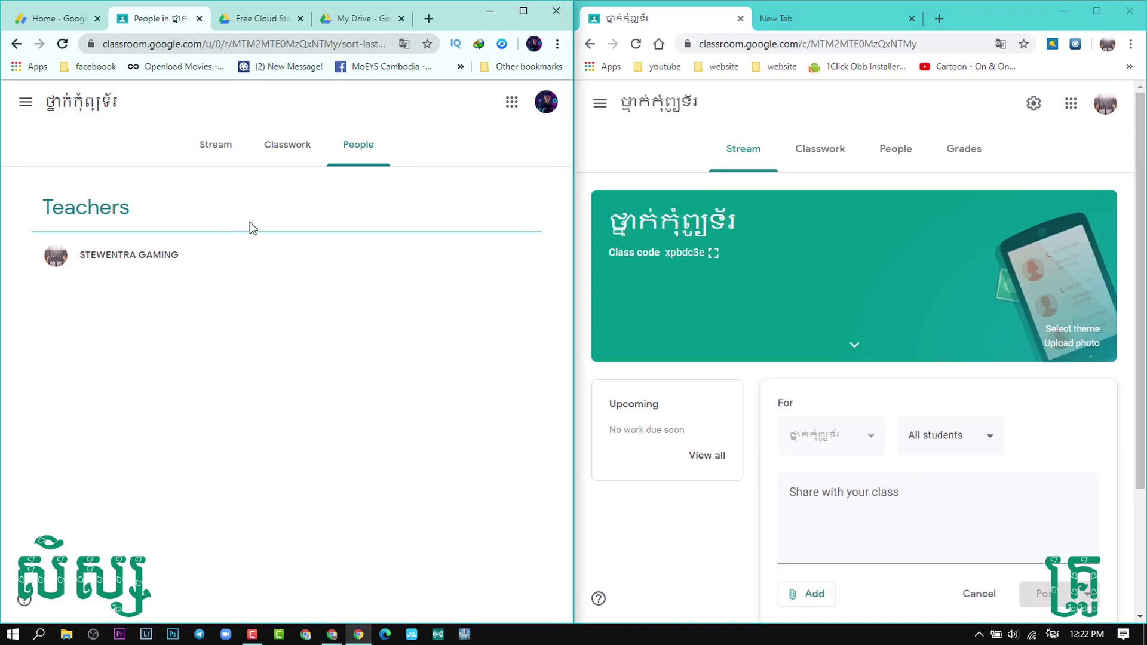
click(287, 157)
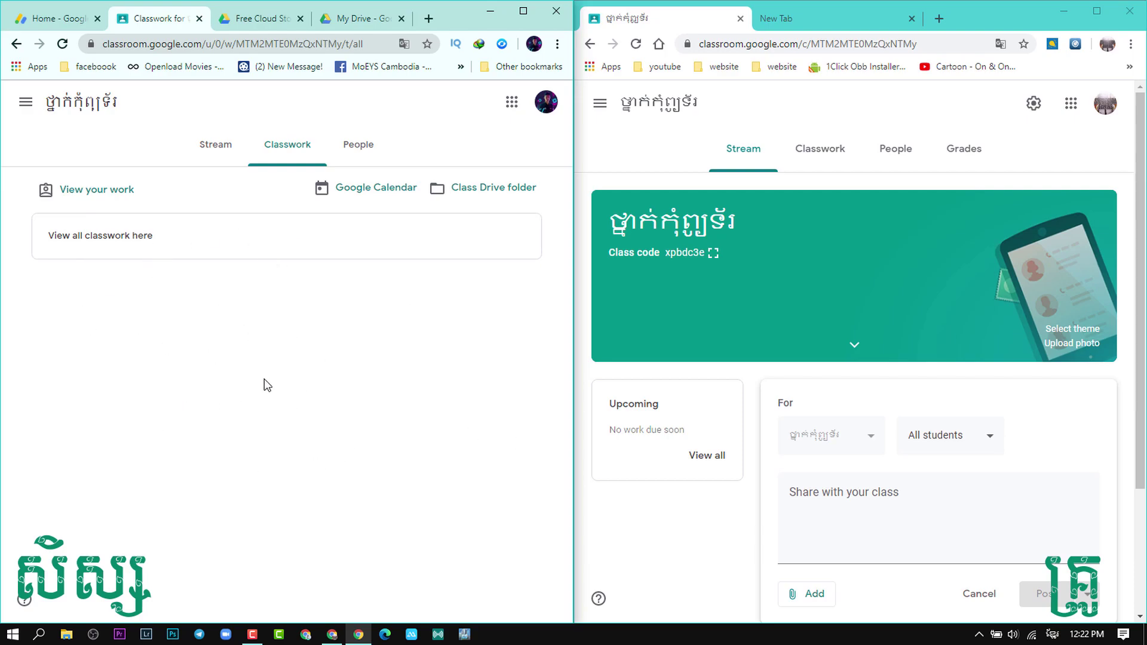
click(210, 154)
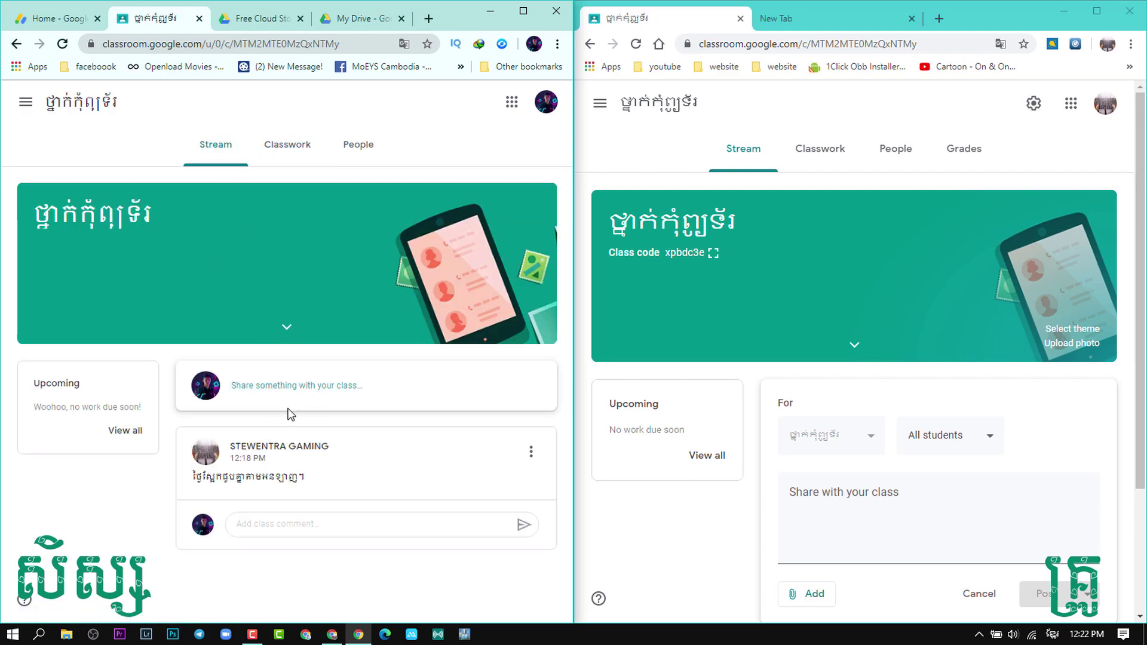
click(293, 524)
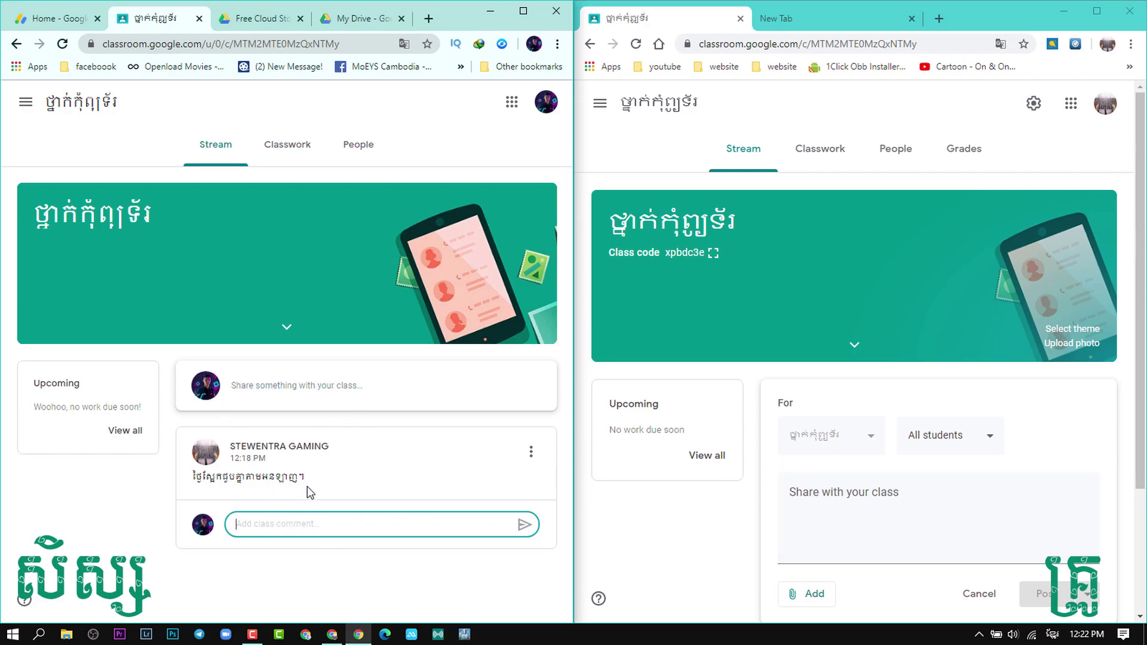
text(ប)
key(BackSpace)
text(បាទលោកគ្រូ)
click(525, 524)
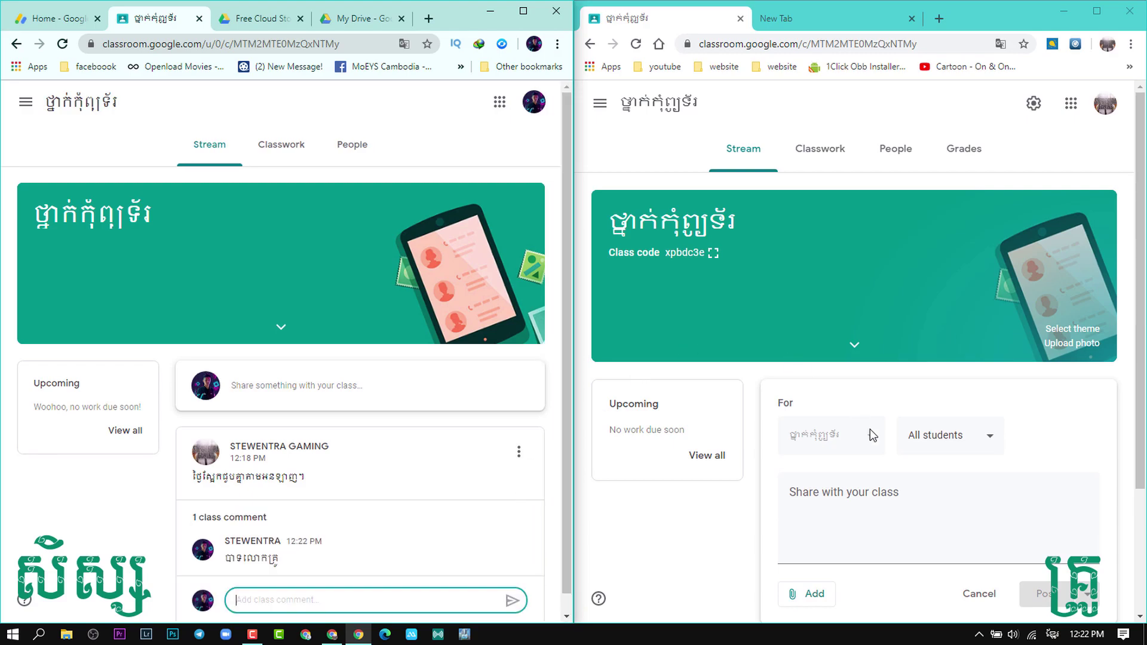
scroll(870, 478, down, 3)
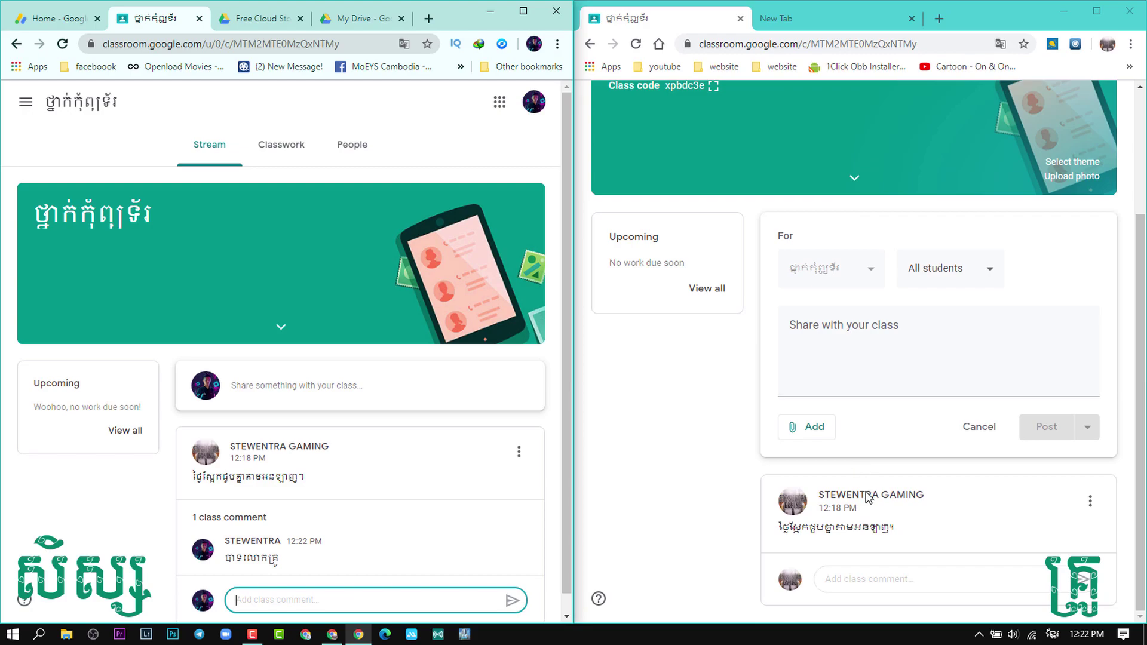
scroll(834, 178, up, 3)
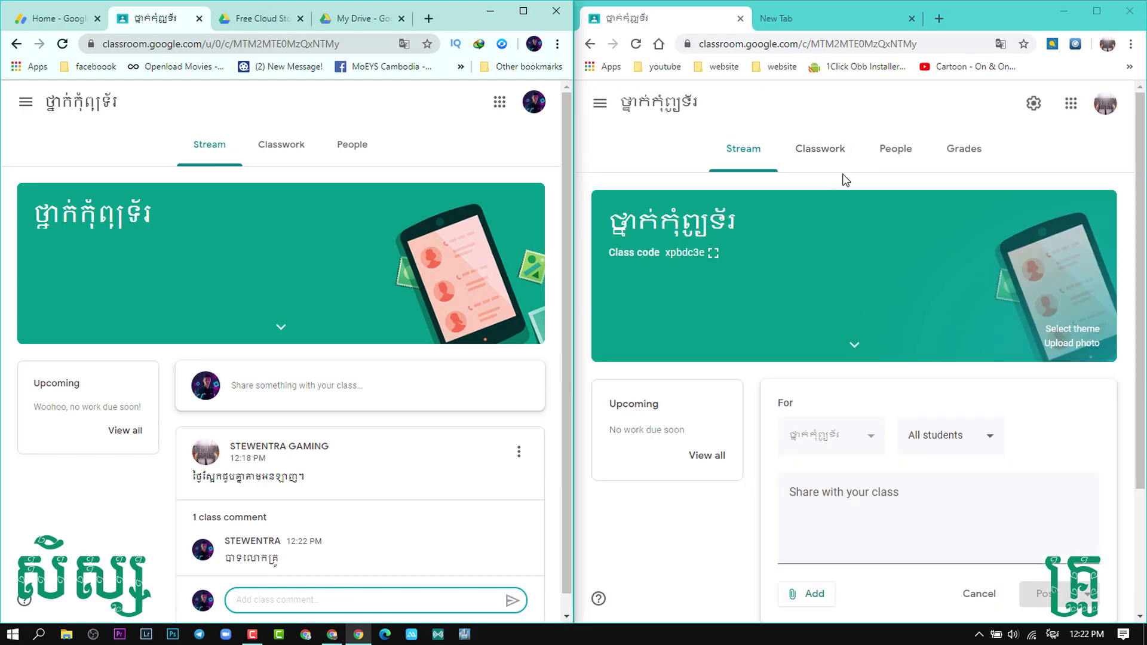